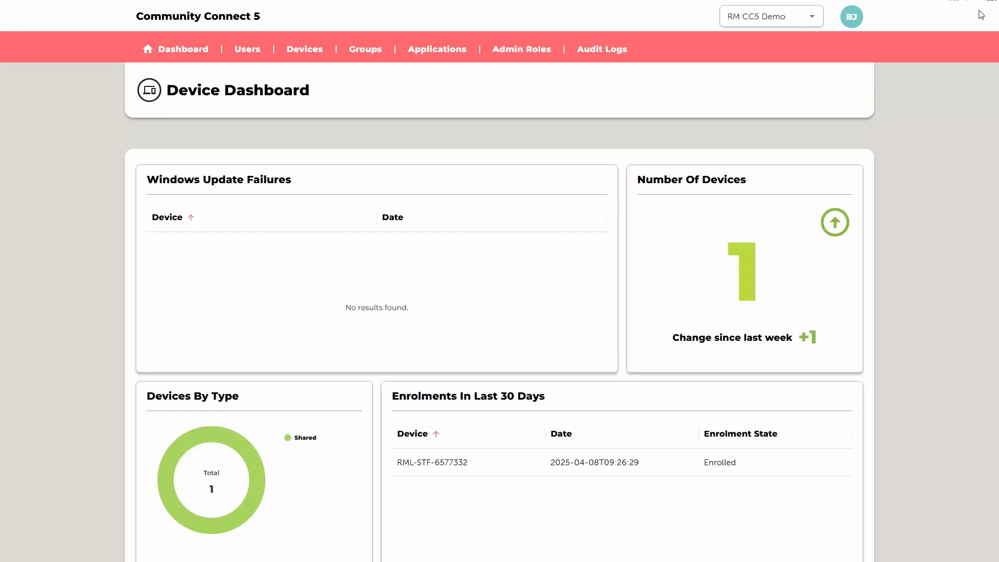
- Open the properties of the Staff device type from the list of device types
mouse_move(300, 52)
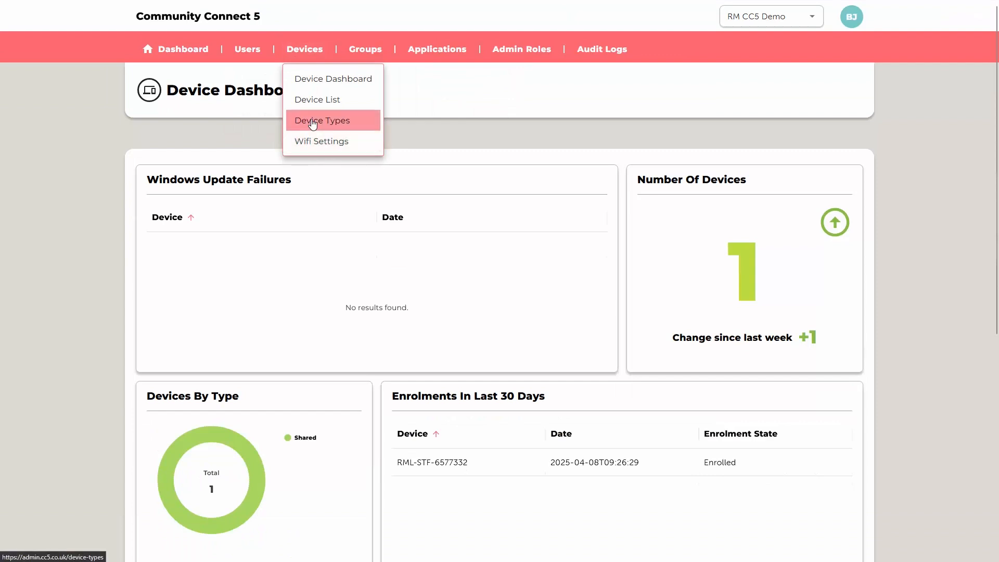
click(313, 121)
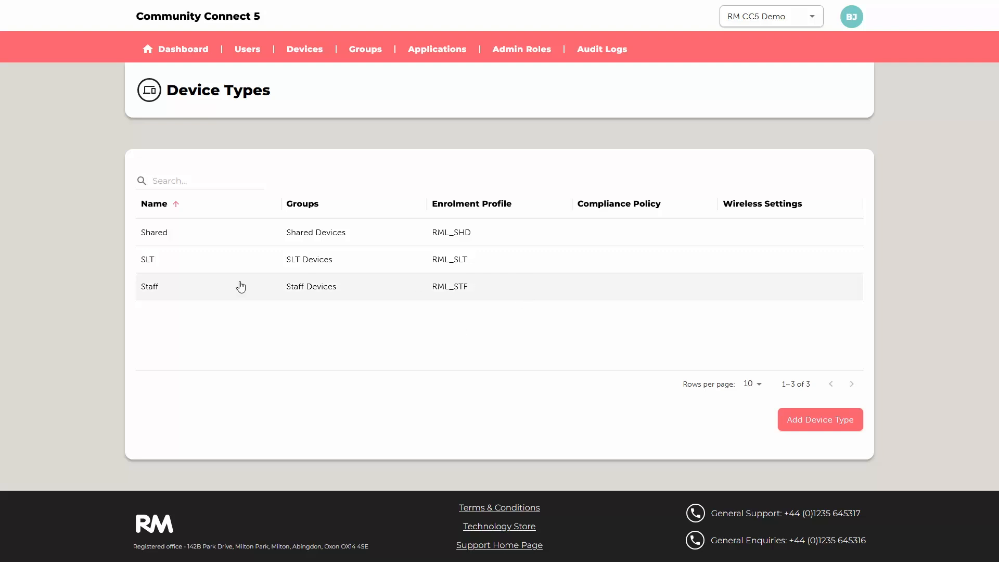
click(150, 287)
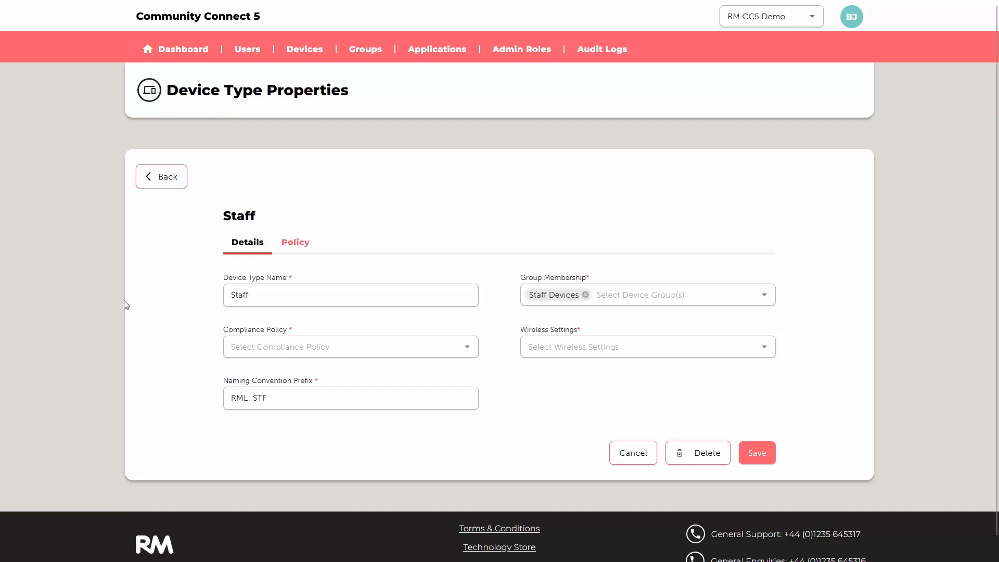
- Review the Staff device type's group membership, wireless settings, naming prefix and base policy, and return to the device types list
click(650, 294)
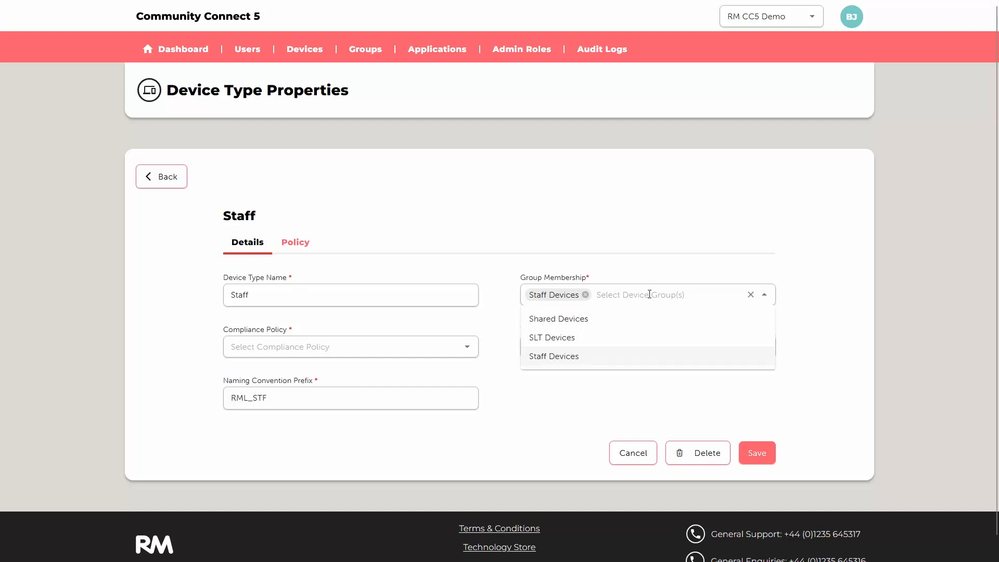
click(492, 367)
click(635, 350)
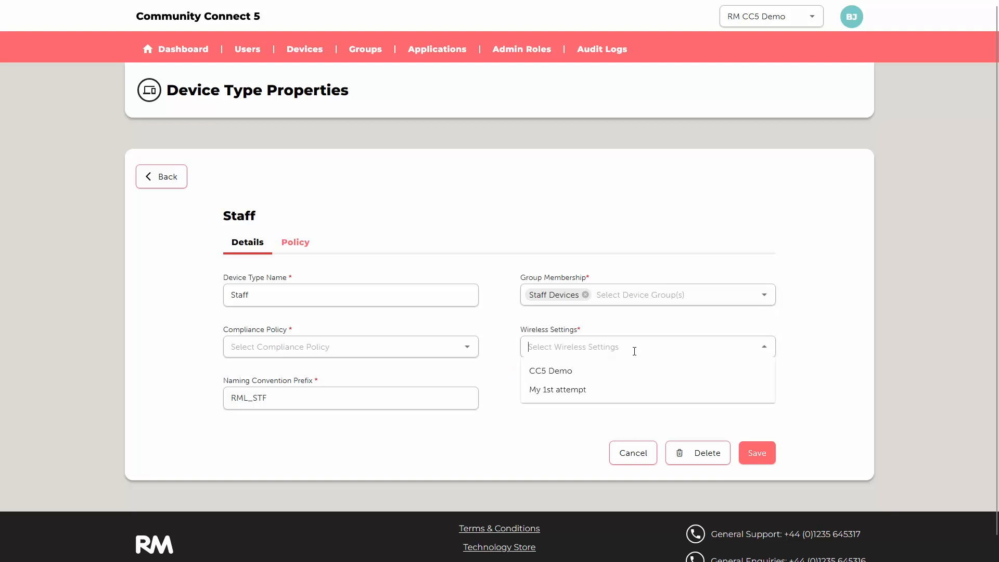
click(408, 405)
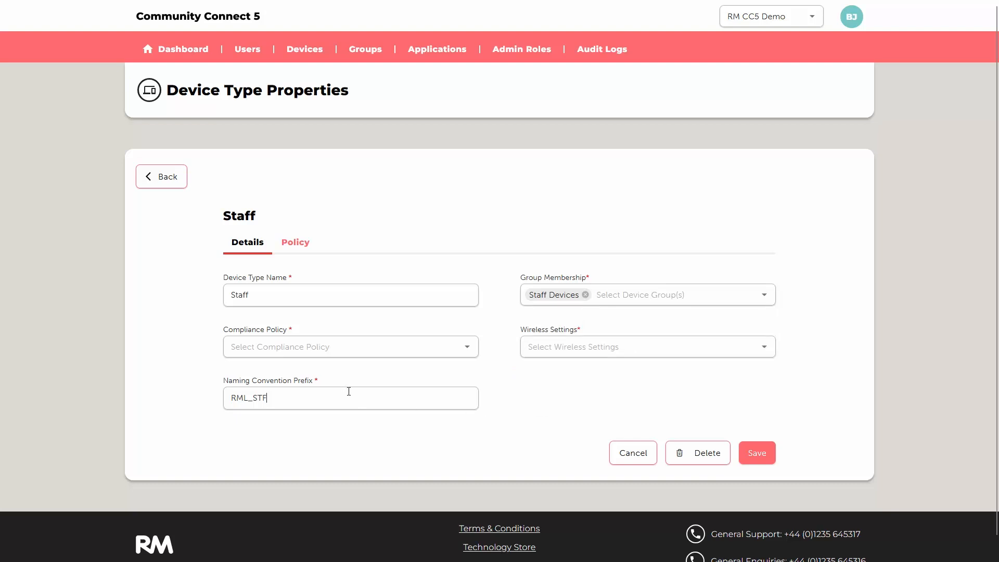
click(295, 244)
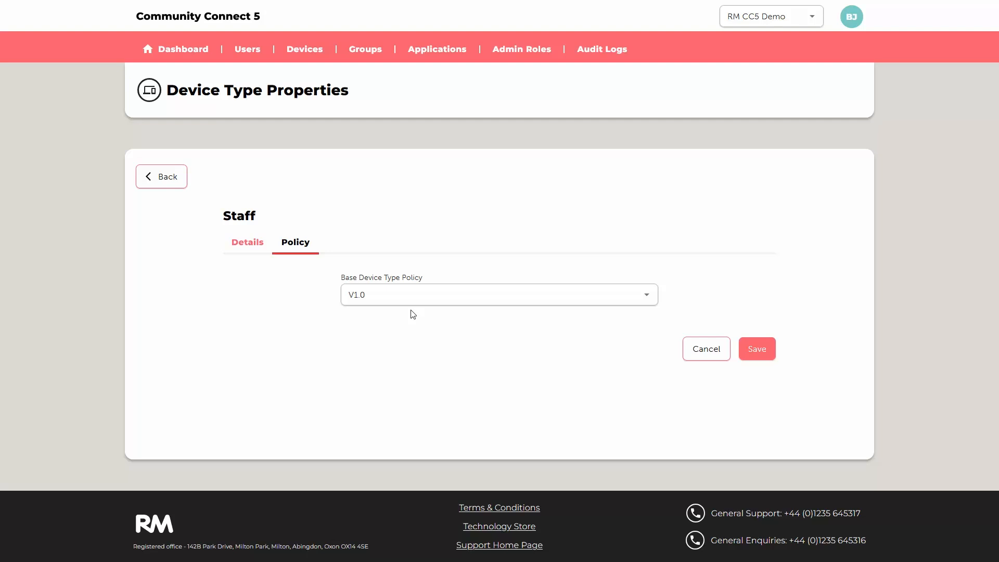
click(171, 181)
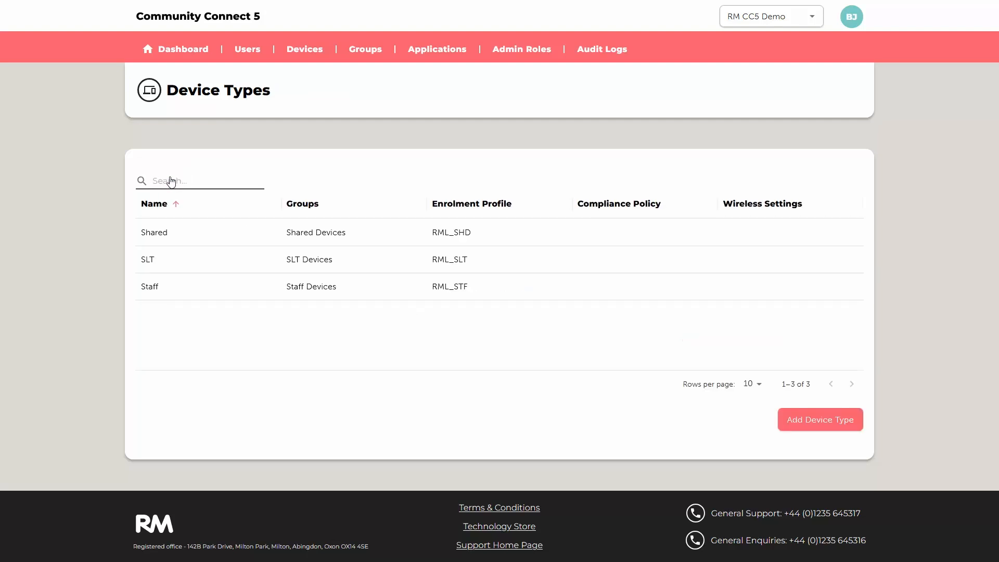
- Add a device type named CC5 Demo, cloned from the SLT device type
click(836, 421)
click(601, 313)
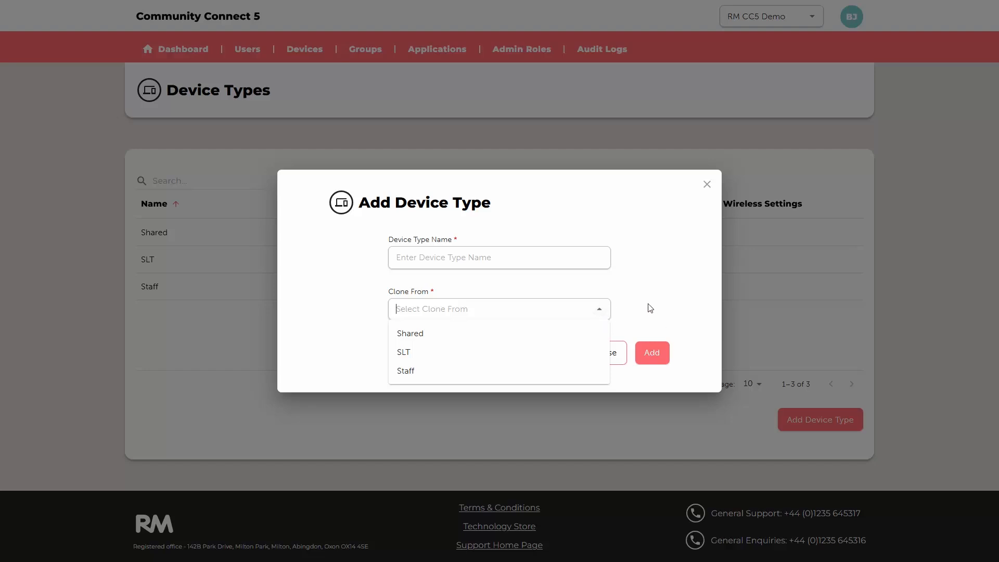
click(440, 262)
text(CC5 Demo)
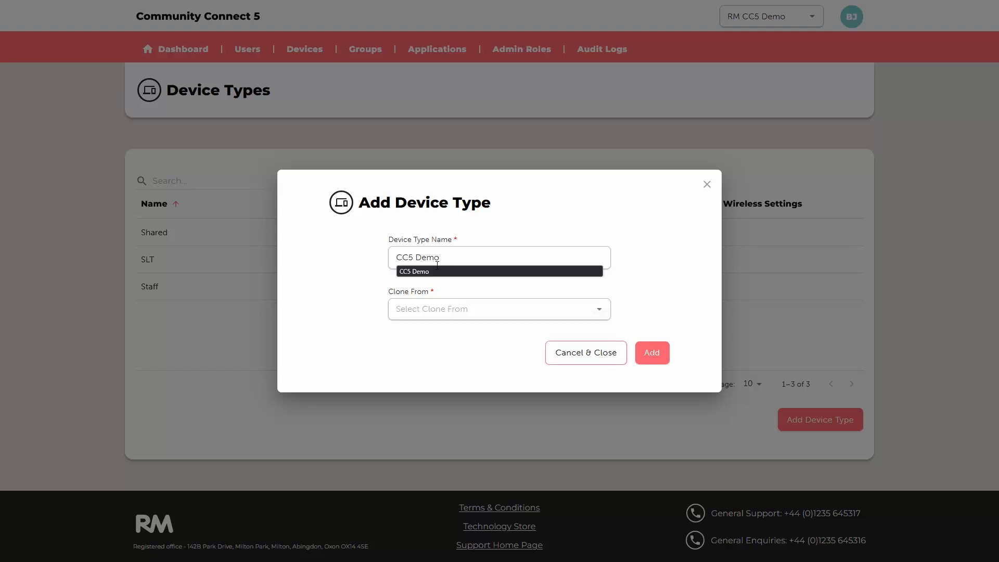
click(601, 311)
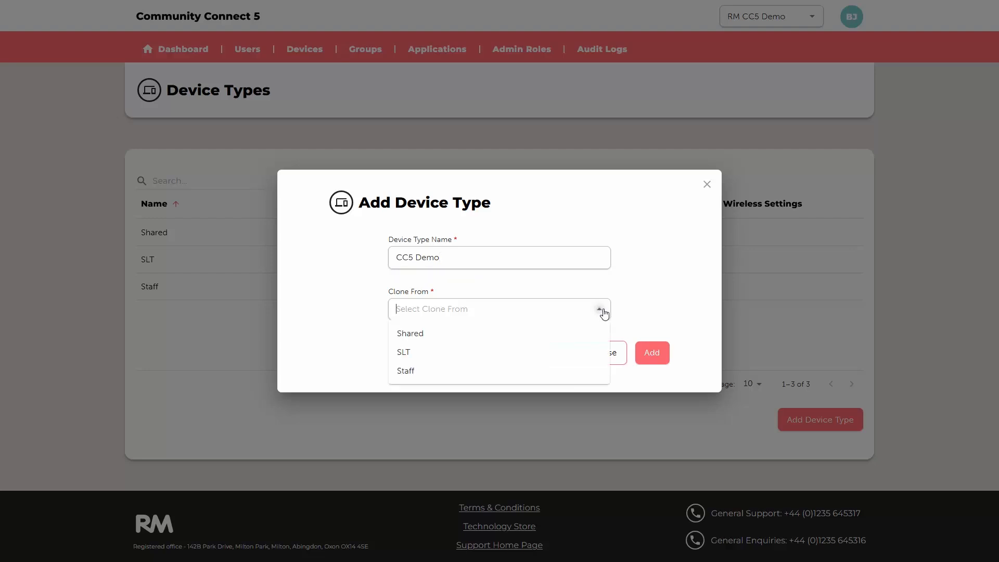
click(454, 359)
click(663, 356)
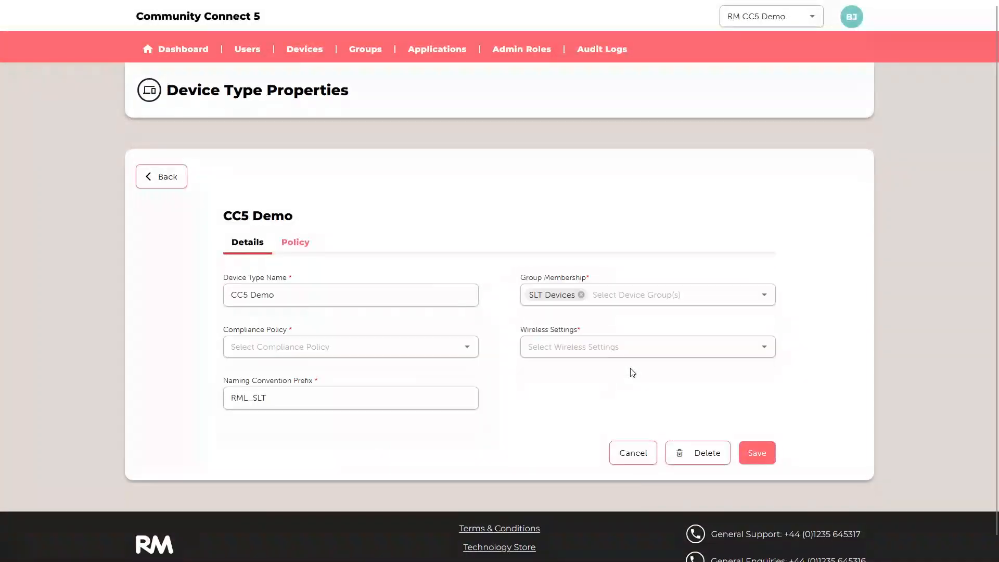
double_click(306, 398)
click(656, 386)
- Start a new Wifi setting with the Wifi name CC5 Demo 2 and the connection name CC5 Demo 5
click(310, 54)
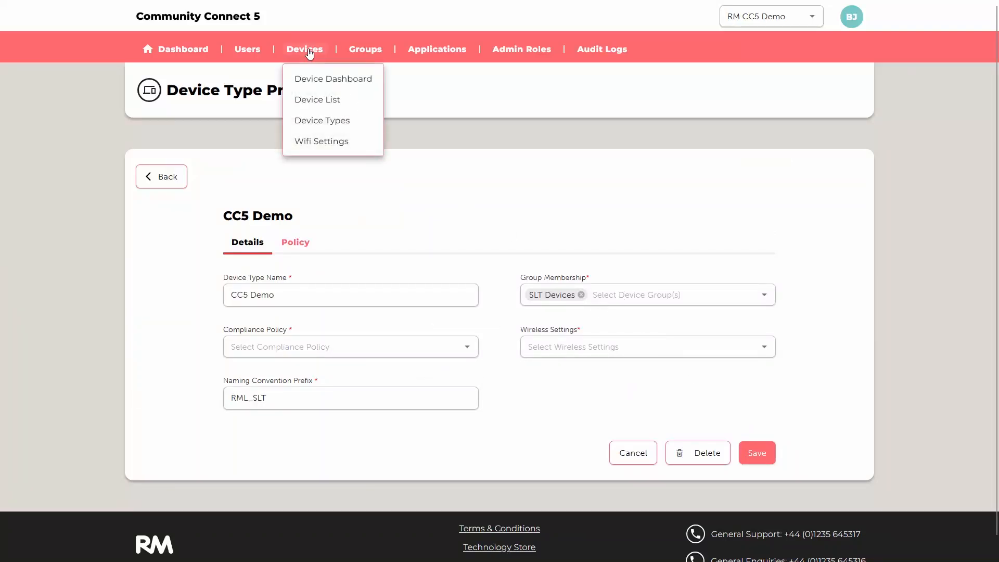
click(333, 142)
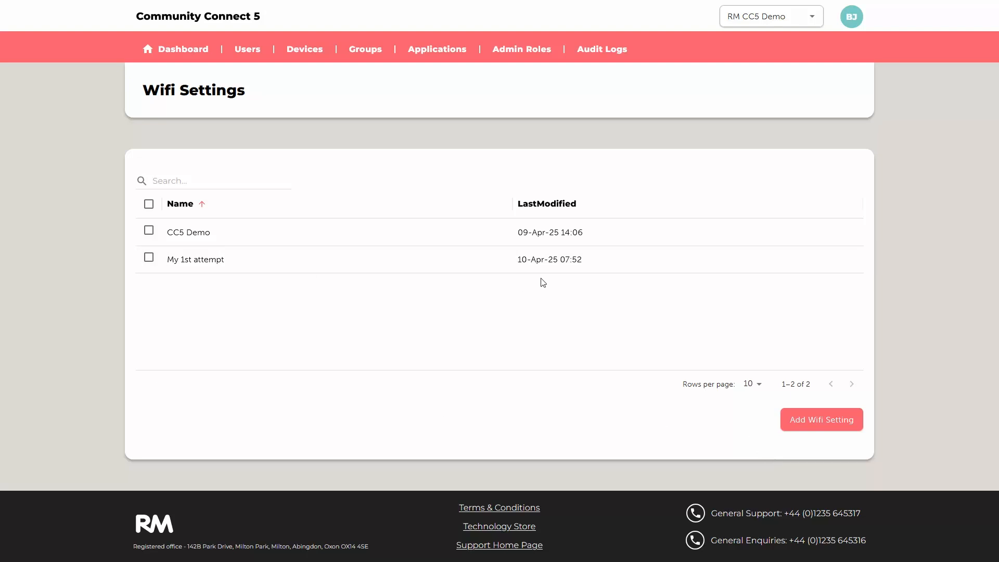
click(821, 422)
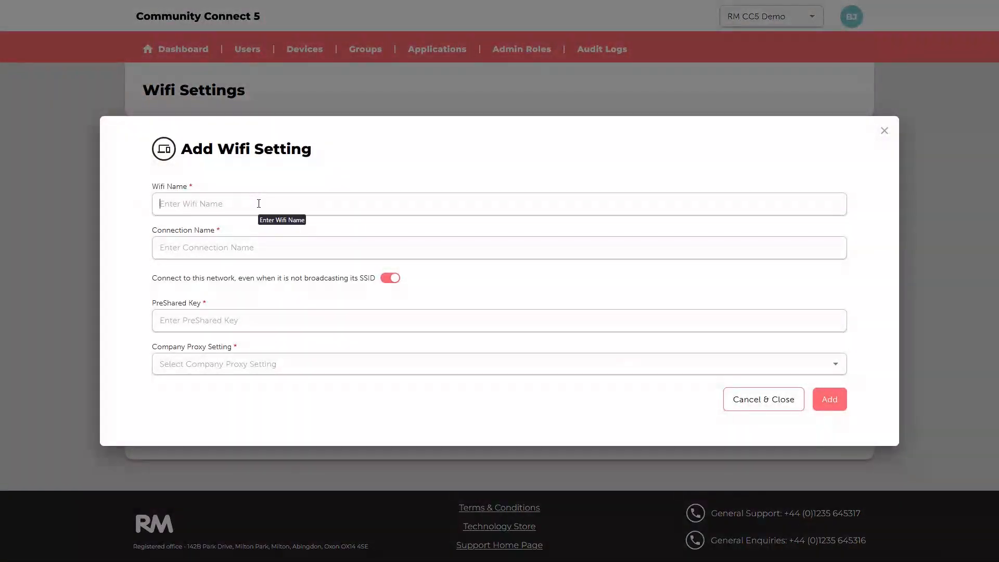
text(CC5 Demo 2)
key(Tab)
text(CC5 Demo )
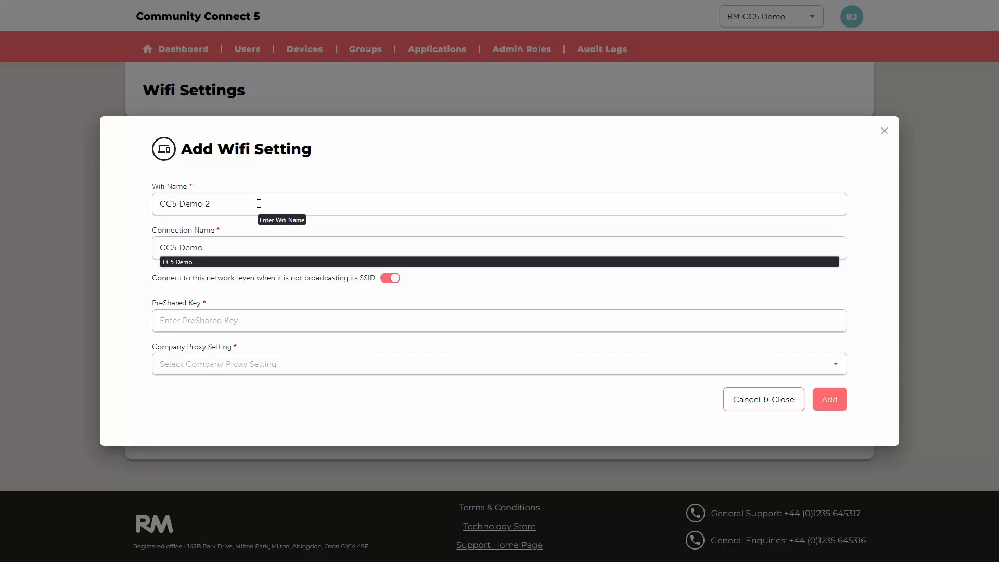
text(5)
- Enter the pre-shared key for the new Wifi setting
key(Tab)
key(Tab)
text(My)
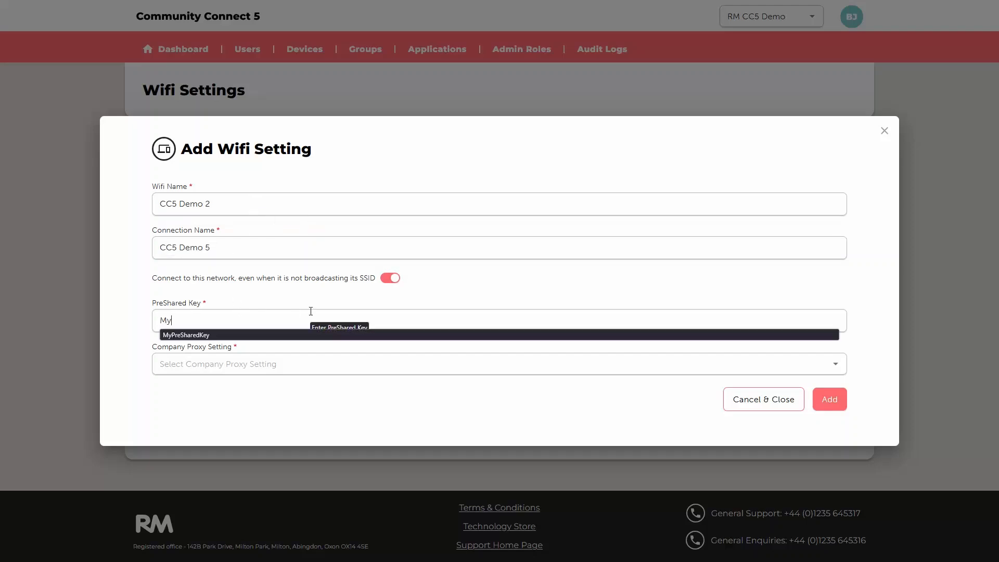
text(SpeSharedKey)
key(Tab)
- Try the Automatically Configure and Manually Configure options for the company proxy setting
click(327, 362)
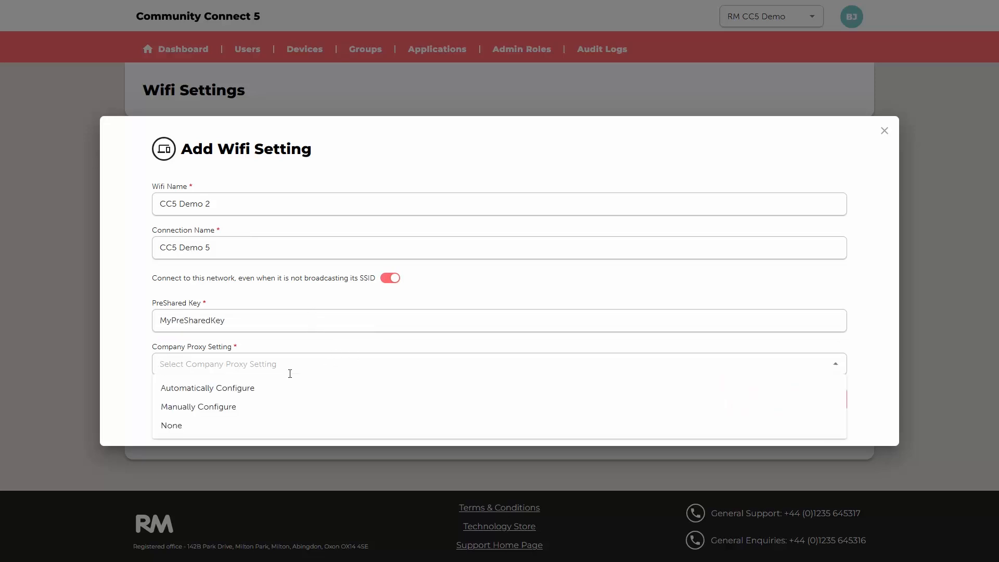
click(254, 394)
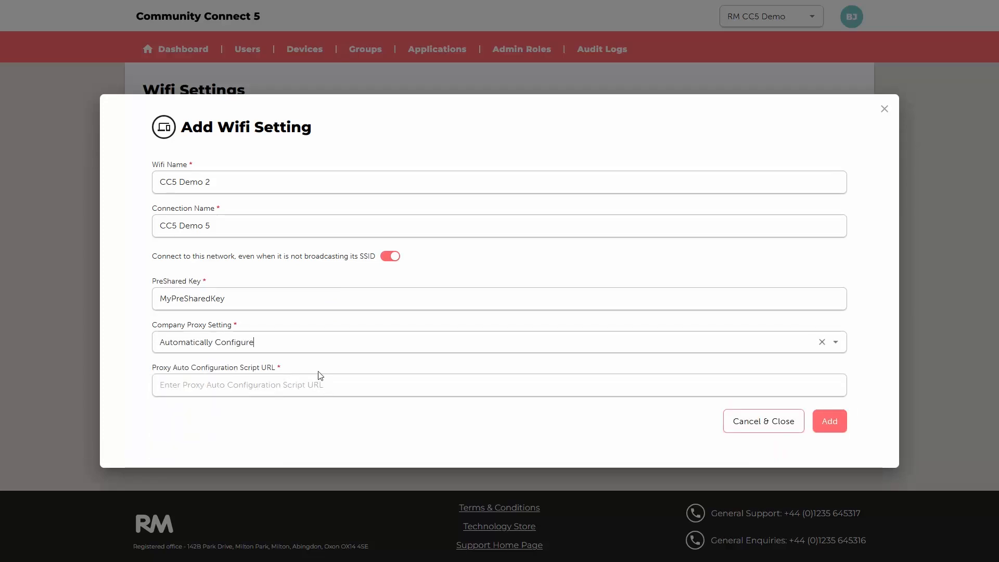
click(308, 346)
click(254, 391)
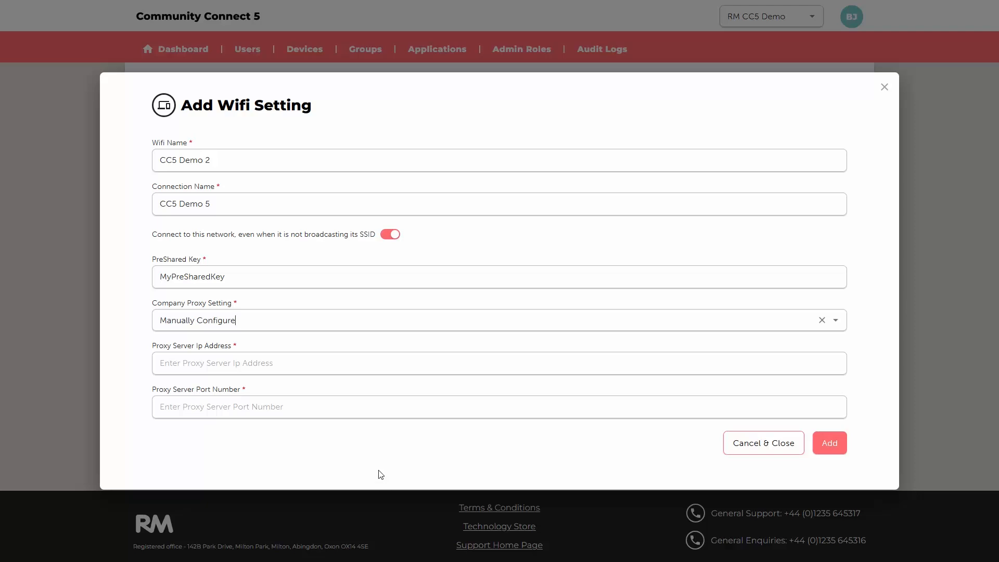
- Set the company proxy setting to None and add the new Wifi setting
click(281, 319)
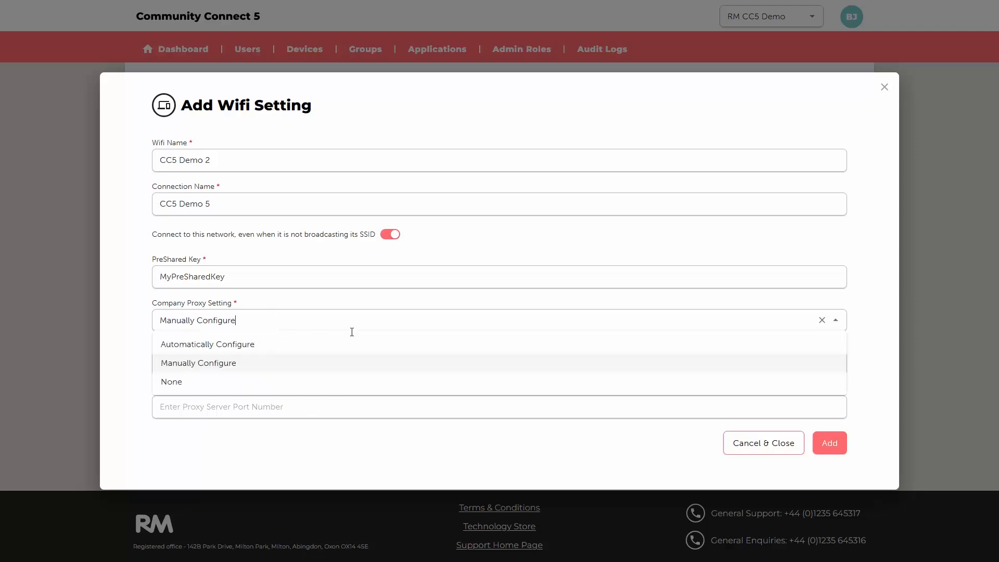
click(186, 384)
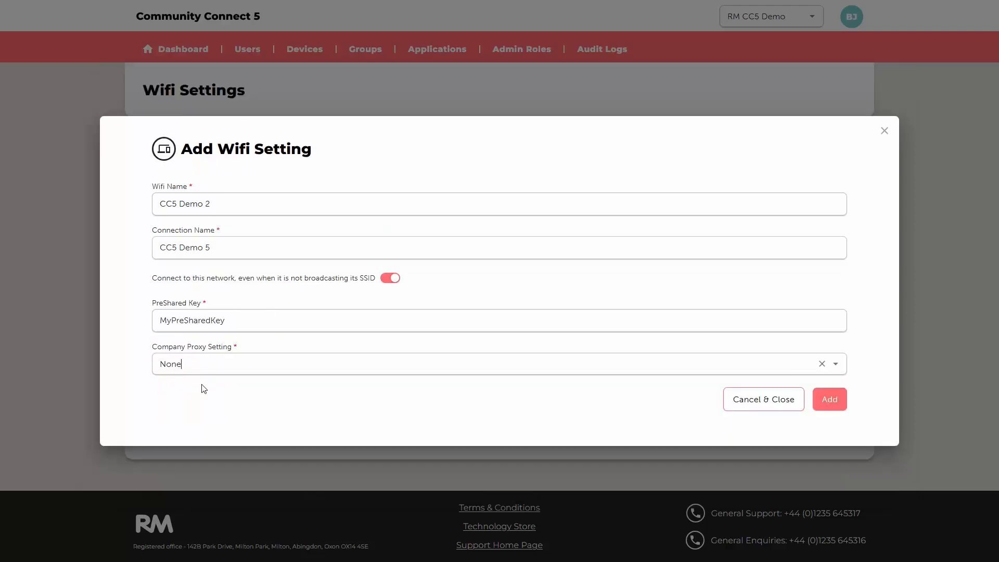
click(830, 399)
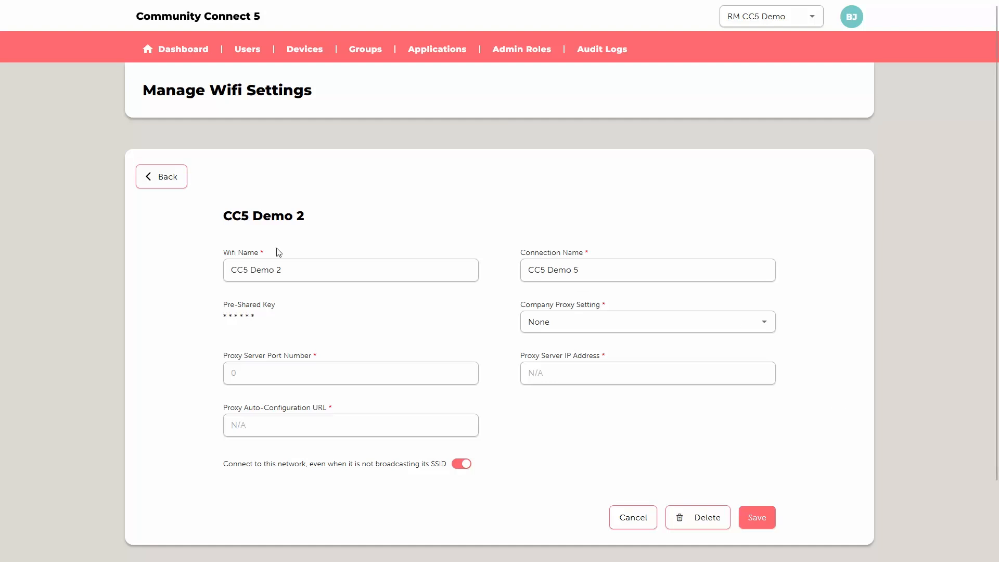
drag(281, 316, 224, 312)
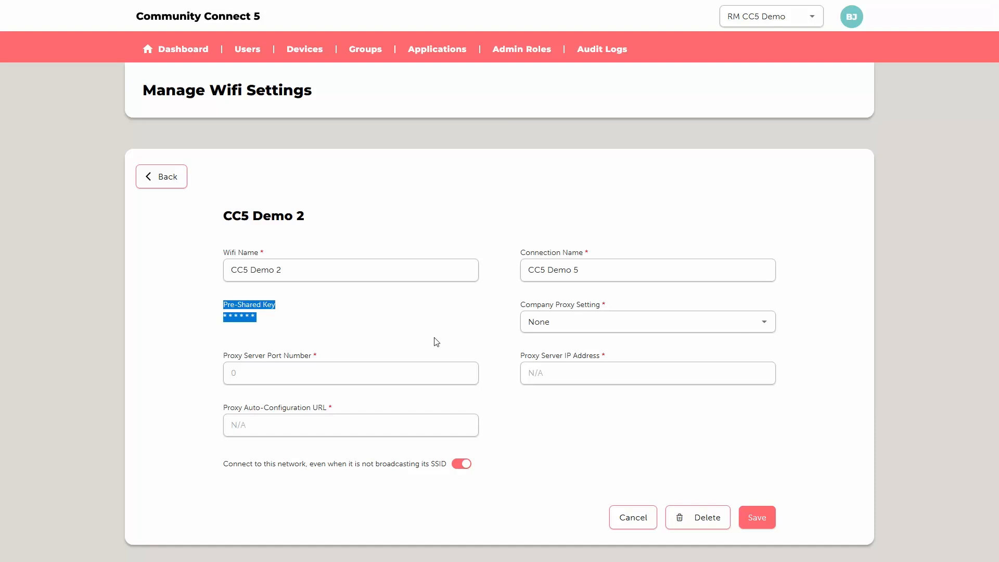
- Select device RML-STF-6577332 in the device list and view the actions available for it
click(306, 53)
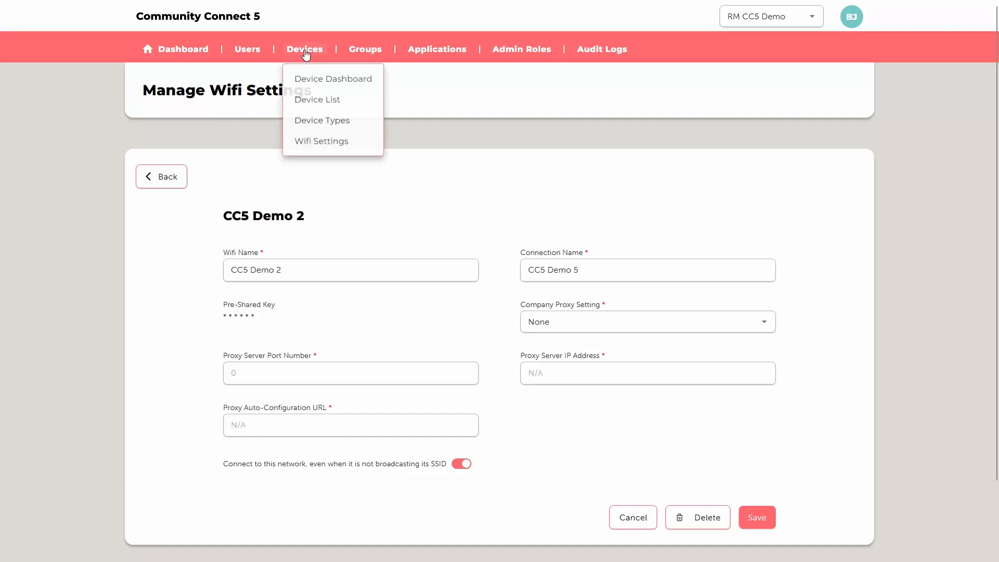
click(321, 105)
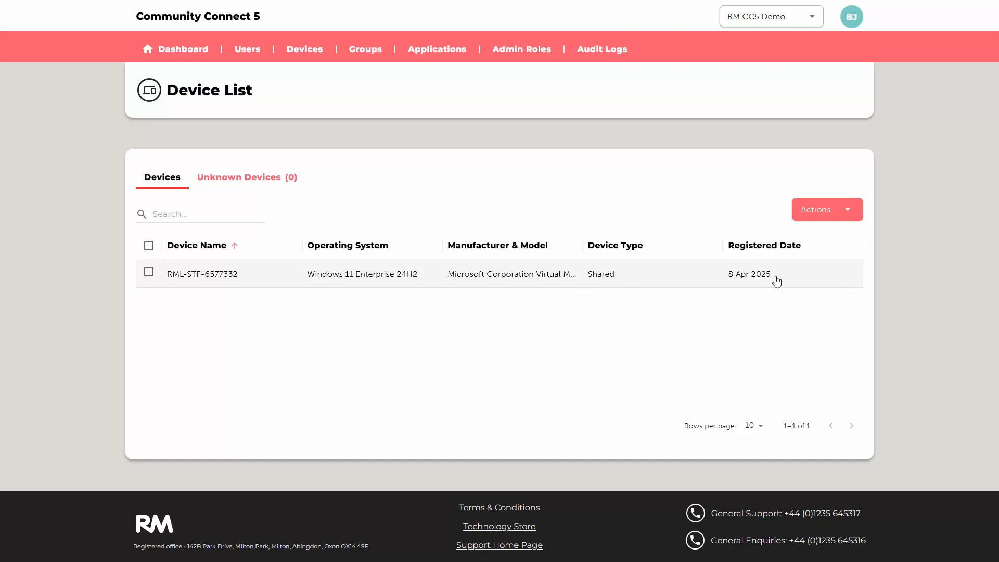
click(149, 273)
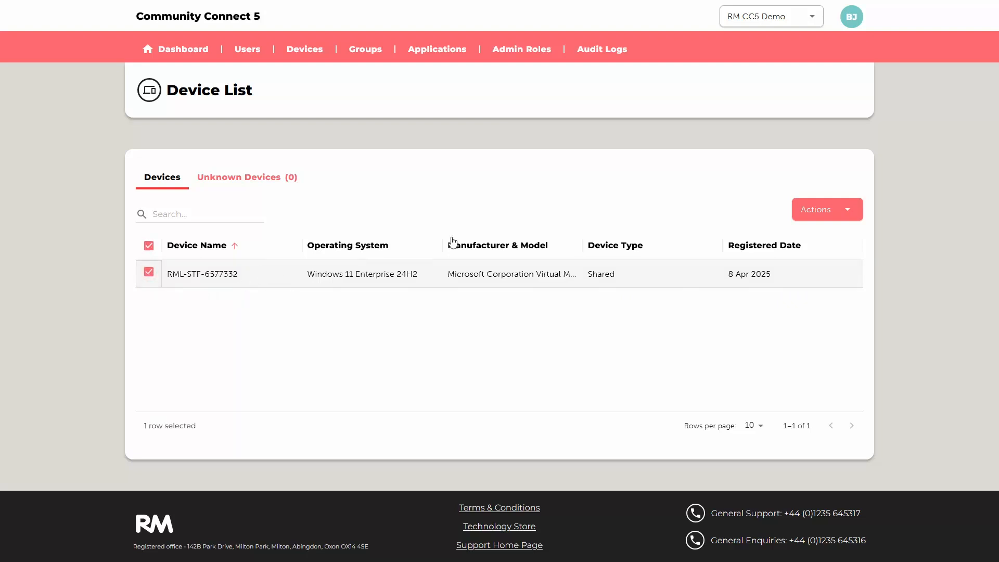
click(850, 209)
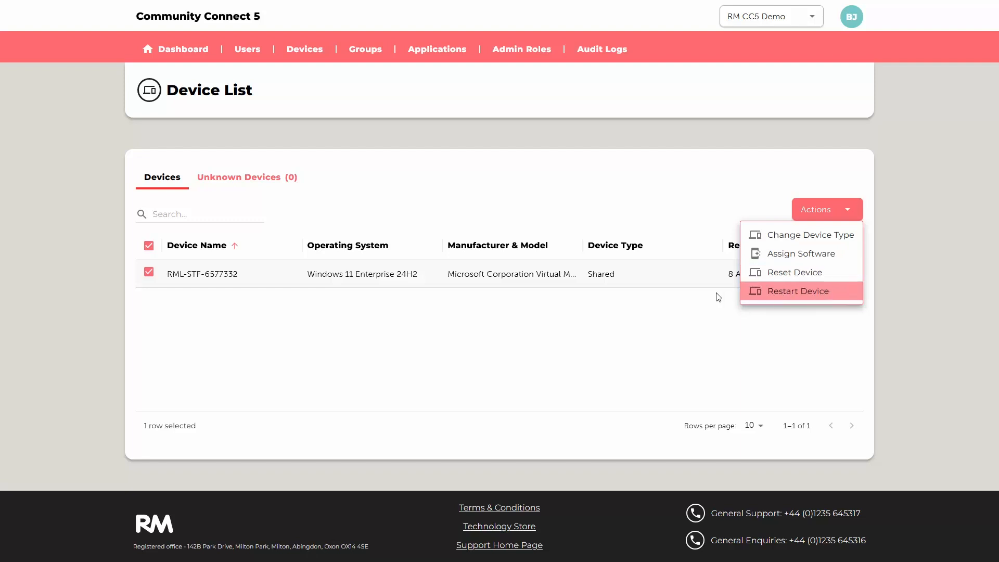
click(643, 367)
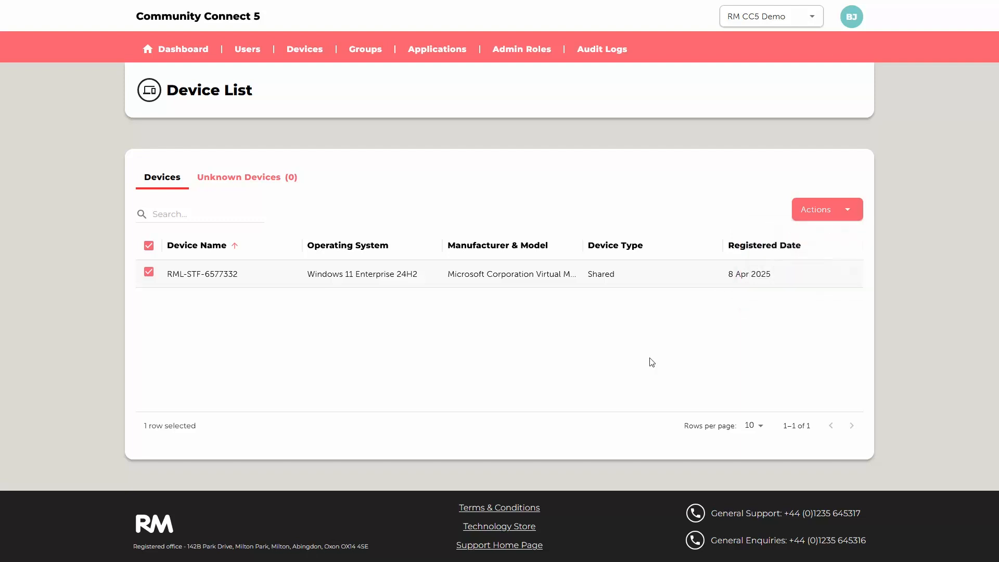
- Open the properties of device RML-STF-6577332 and review its hardware details, including its compliance state
click(223, 274)
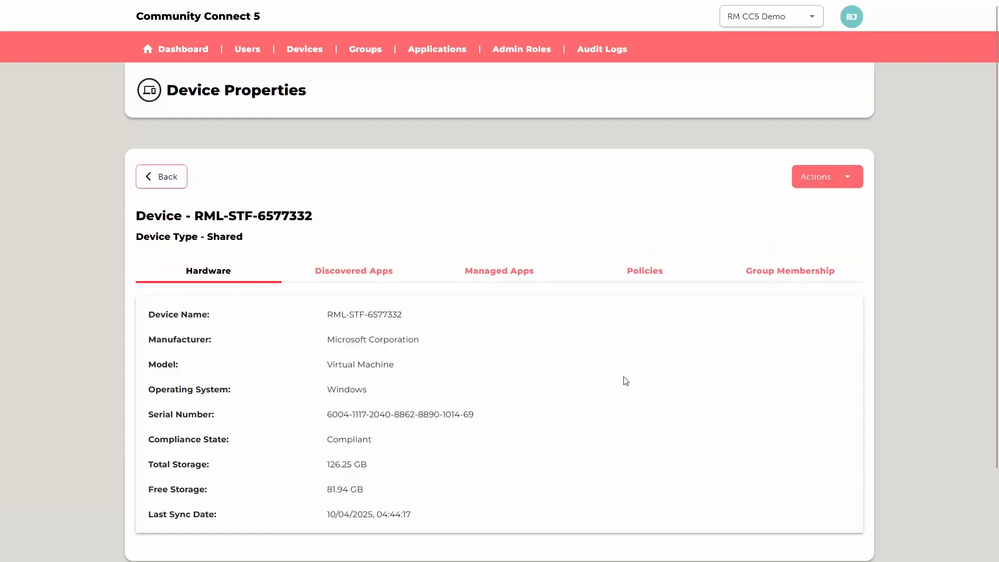
scroll(626, 381, down, 1)
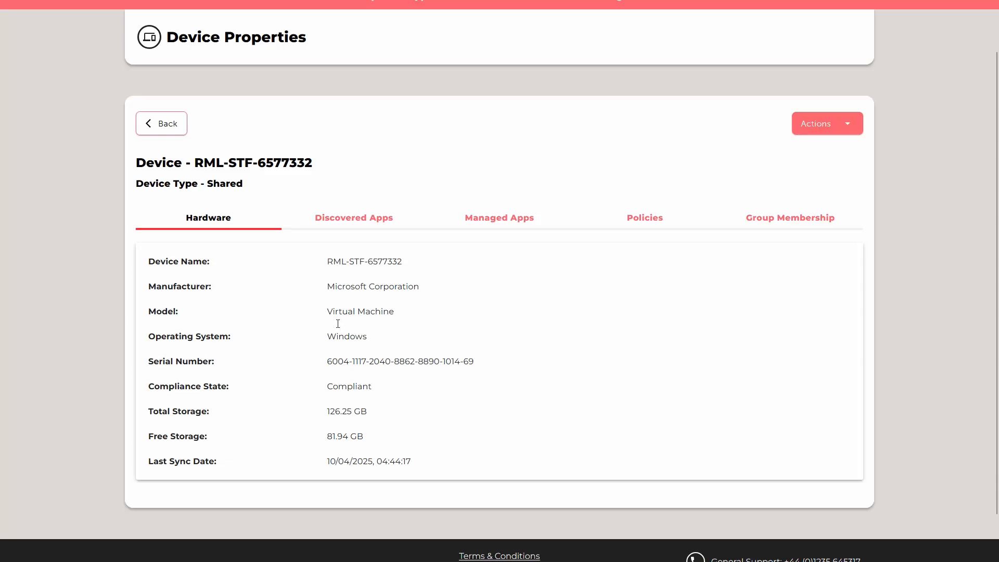
drag(379, 389, 340, 386)
click(431, 394)
- Examine the device's discovered apps with their versions and its managed apps with their installation status
click(357, 219)
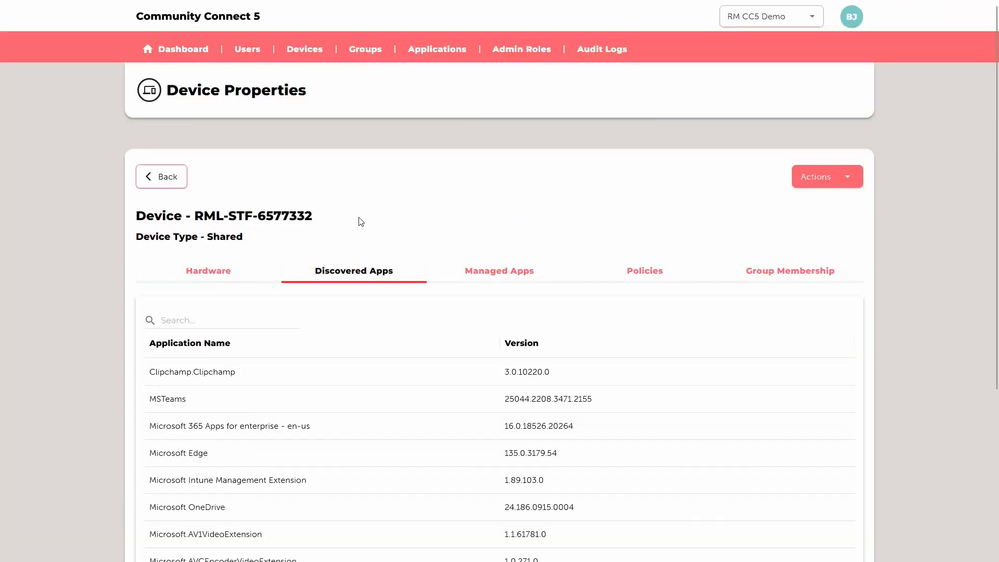
scroll(583, 414, down, 2)
scroll(584, 415, down, 1)
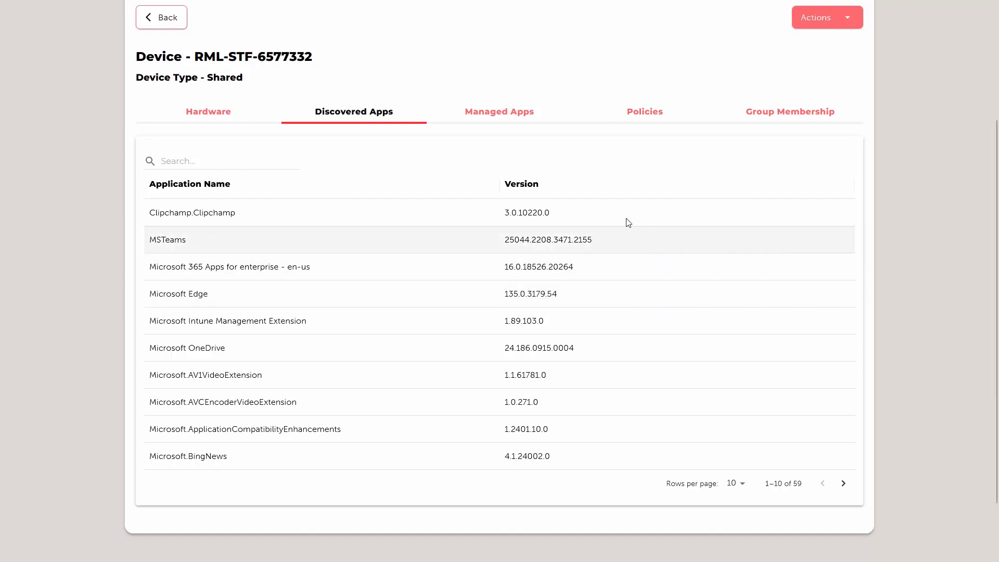
scroll(627, 331, up, 1)
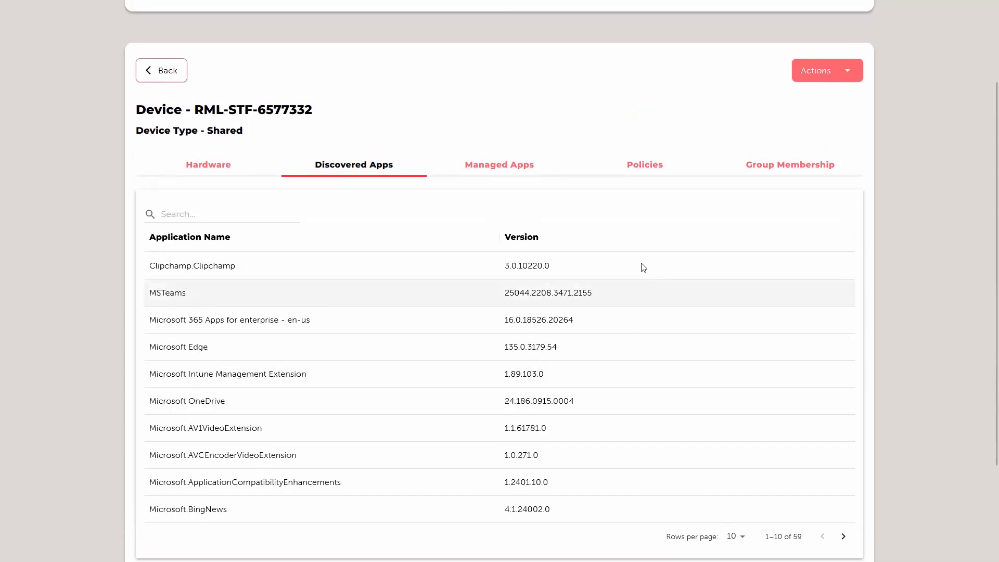
click(513, 171)
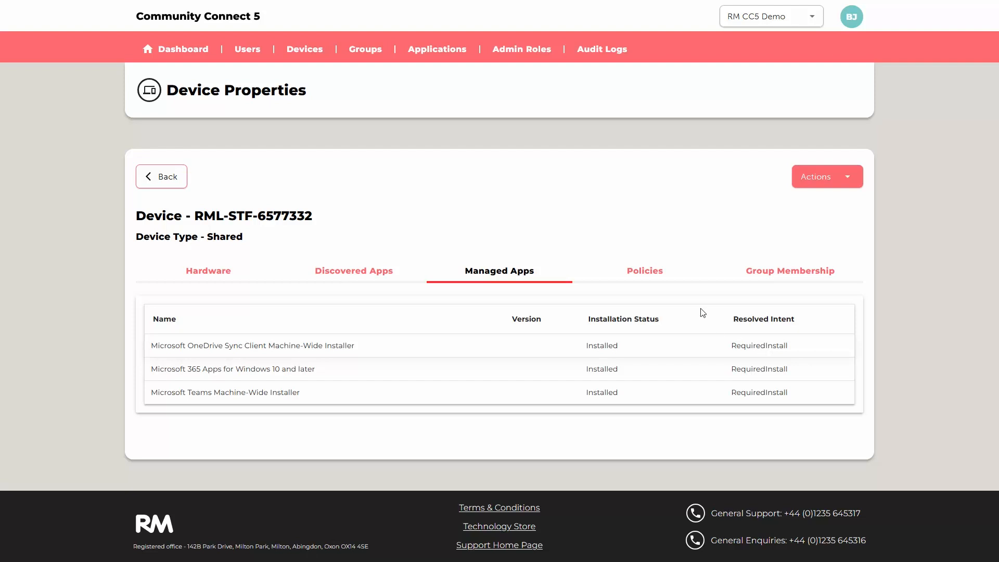
- Show the policies applied to device RML-STF-6577332 with 50 rows per page
click(654, 277)
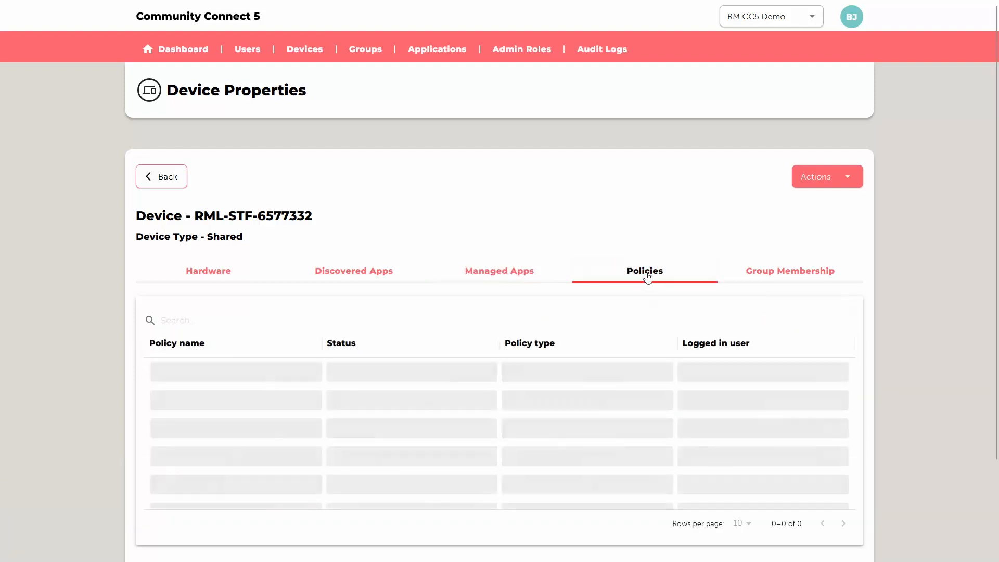
scroll(584, 330, down, 2)
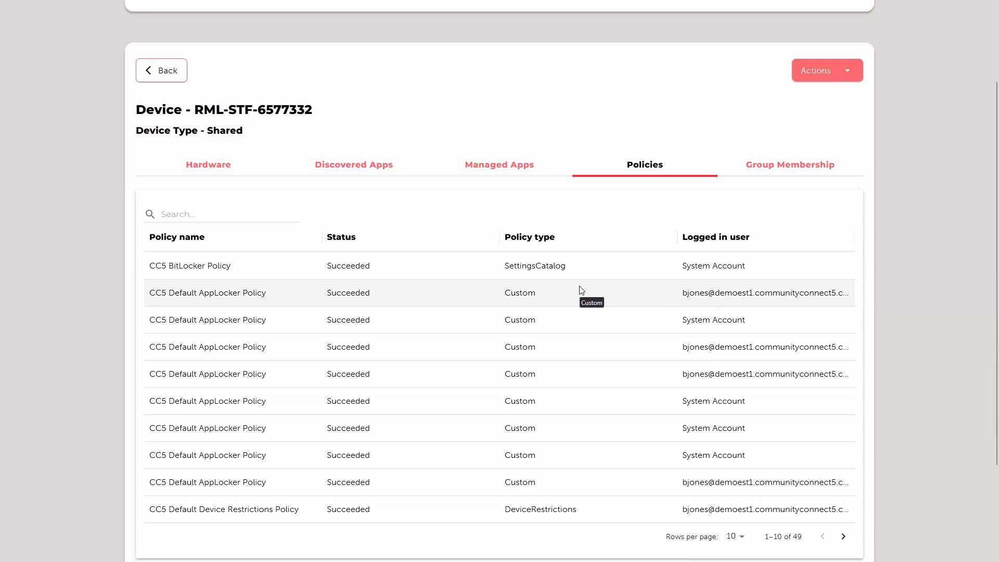
scroll(581, 290, down, 3)
click(736, 410)
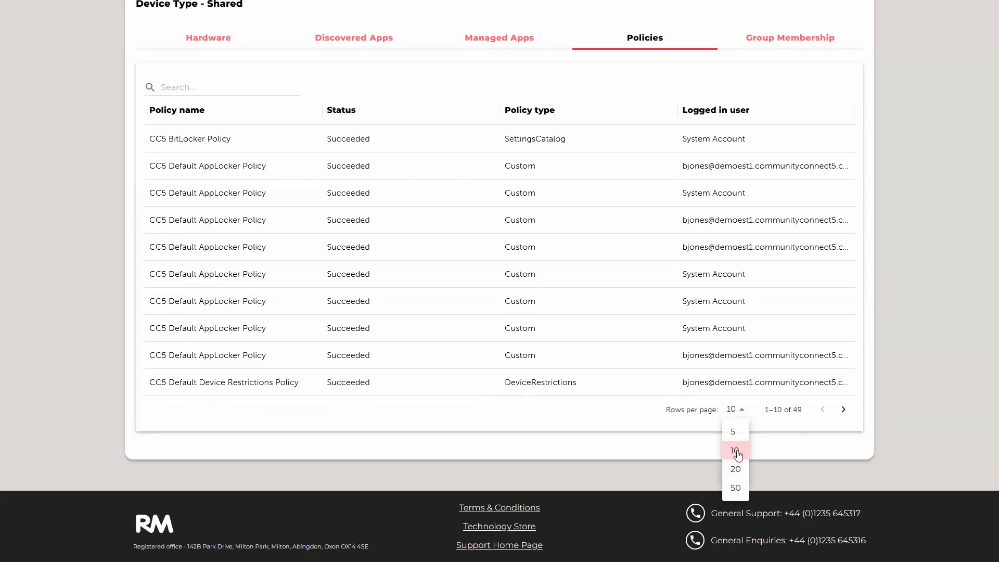
click(735, 486)
- Examine the full policy list with statuses and policy types, and the device's group membership with membership types
scroll(556, 310, down, 13)
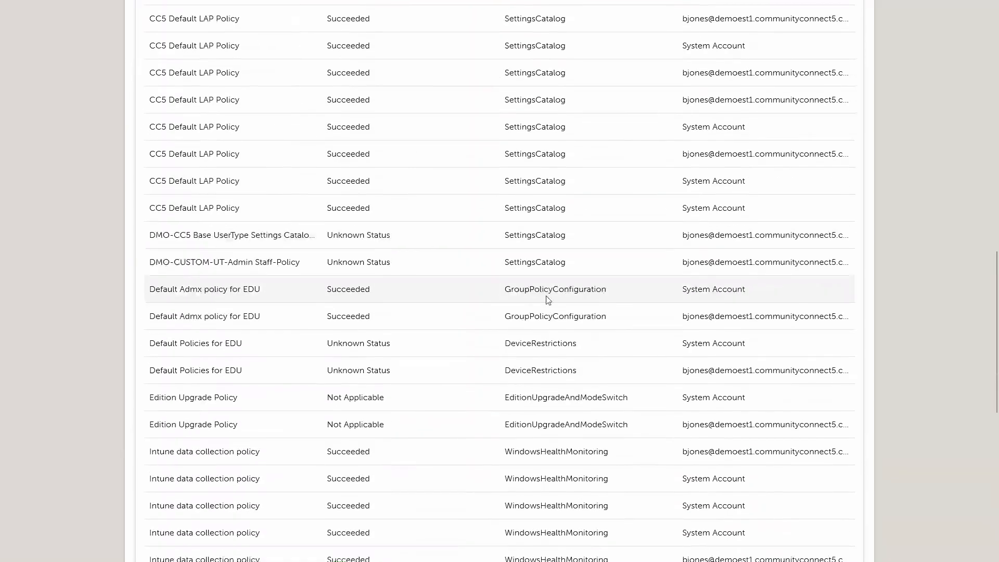
scroll(532, 315, down, 6)
scroll(528, 318, up, 3)
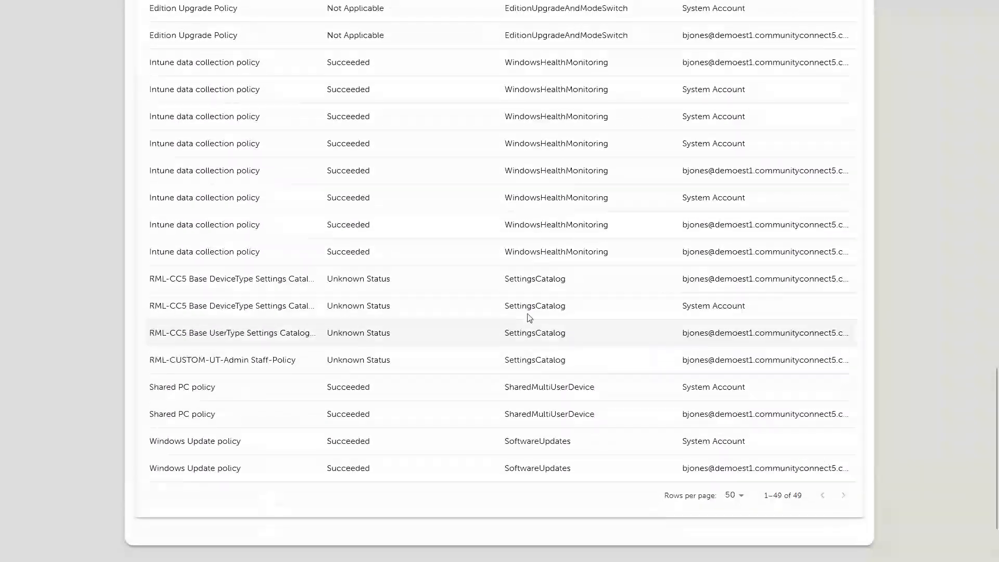
scroll(529, 318, up, 4)
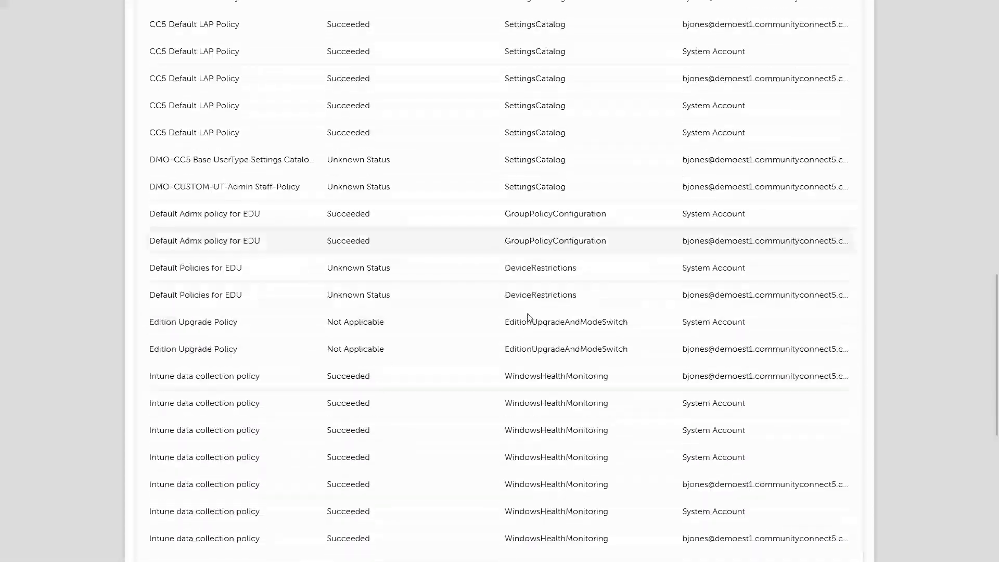
scroll(528, 318, down, 4)
scroll(529, 318, down, 4)
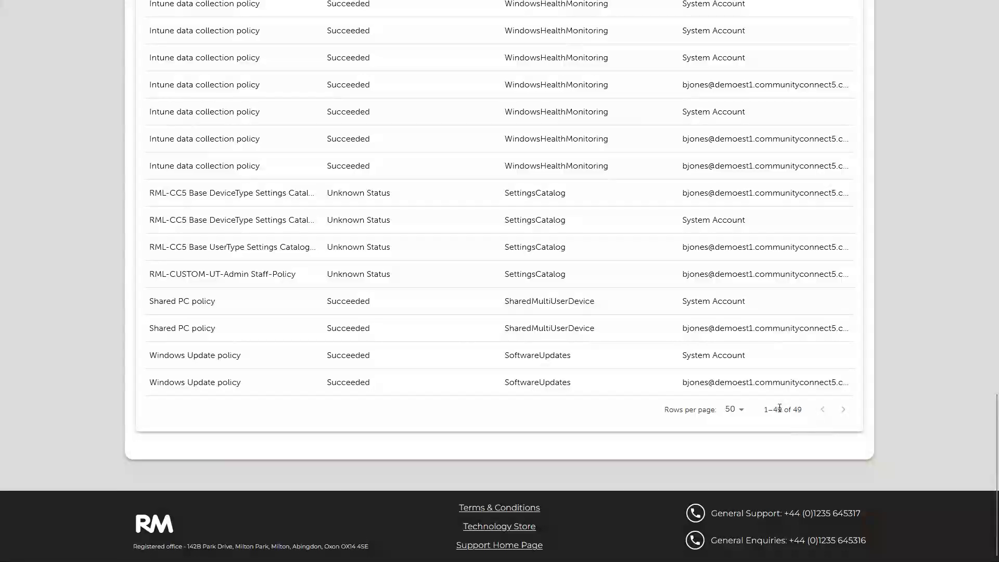
scroll(772, 408, up, 20)
scroll(779, 383, up, 3)
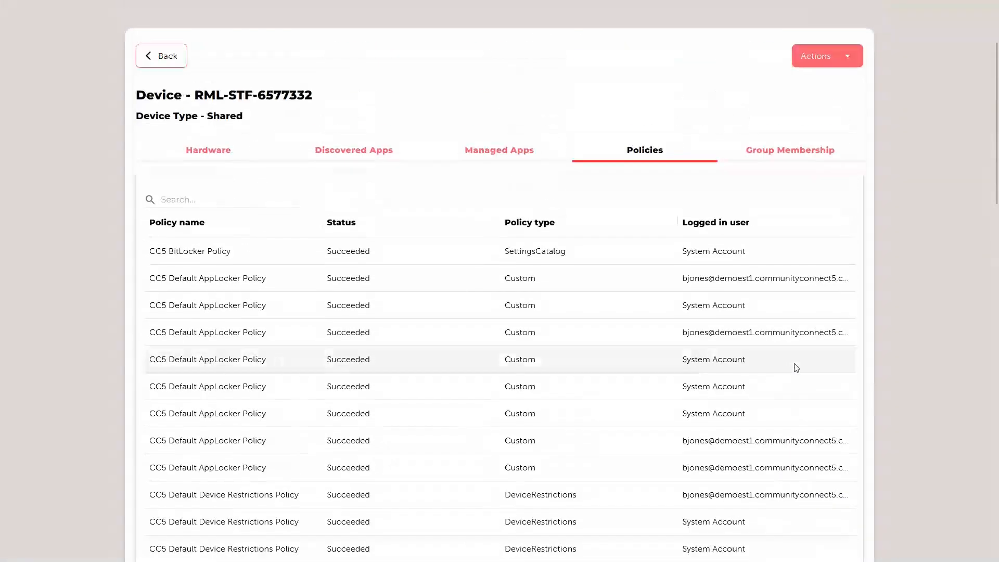
click(776, 151)
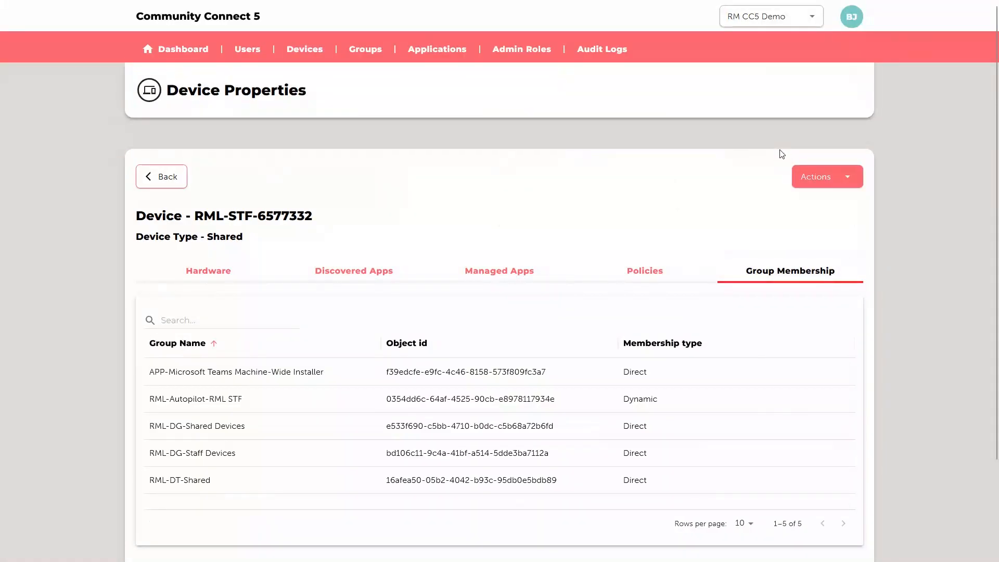
scroll(725, 379, down, 1)
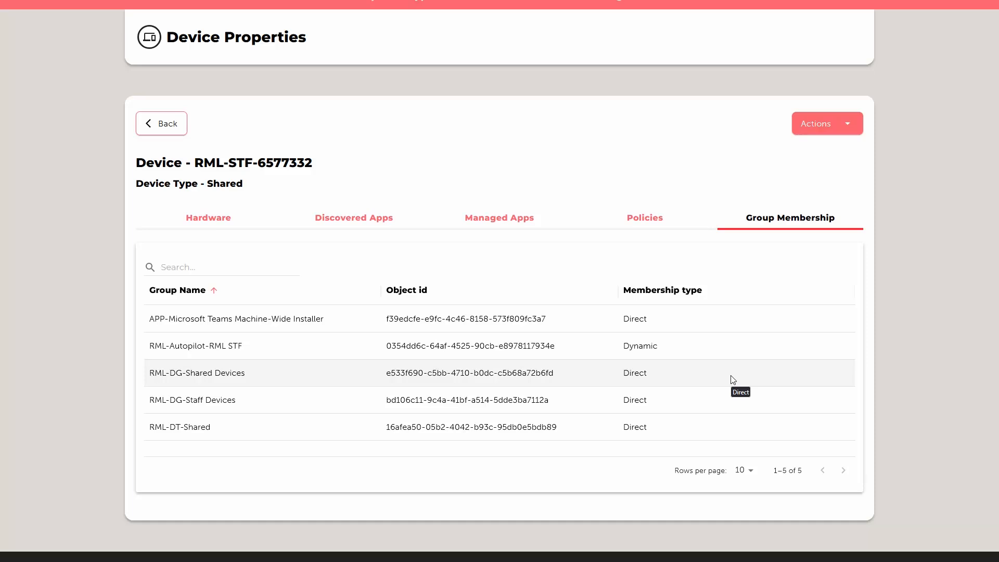
- View the reset types offered by Reset Device for this device and close the dialog without applying a reset
click(852, 128)
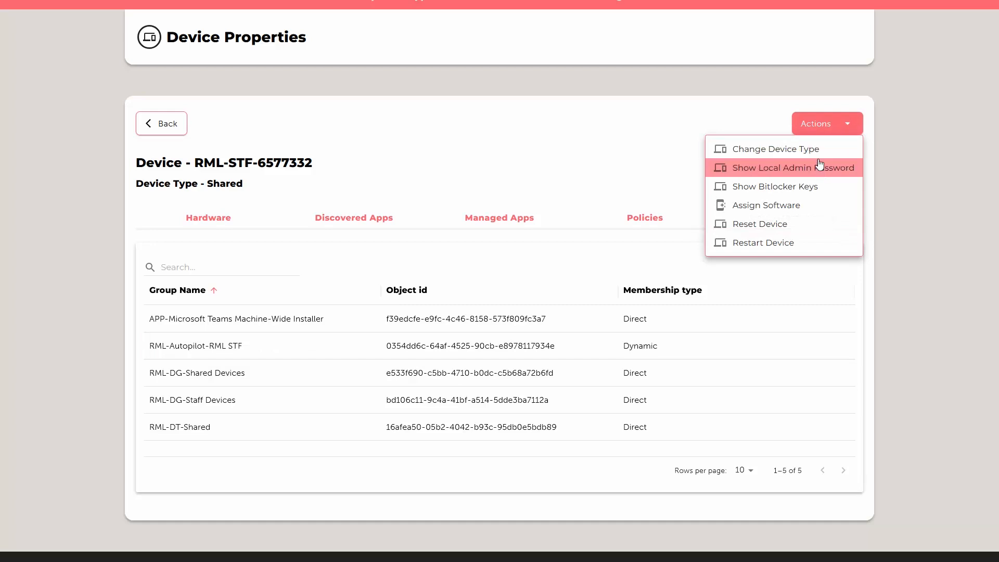
click(814, 225)
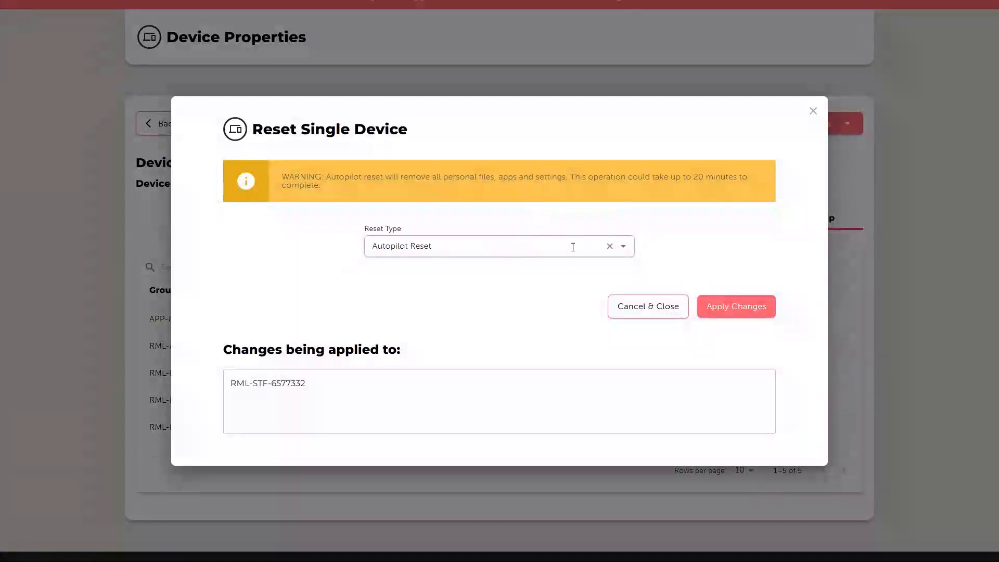
click(624, 249)
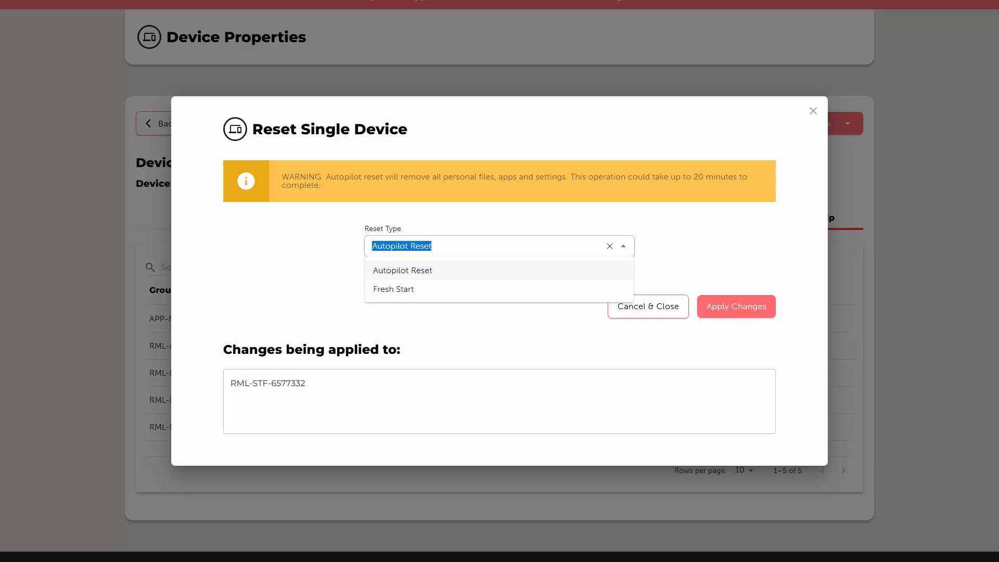
click(813, 112)
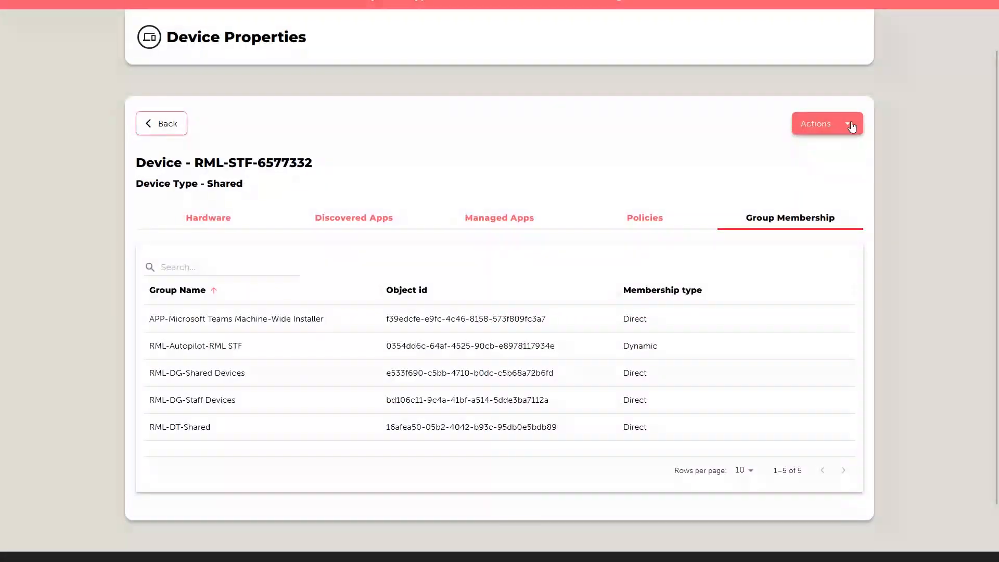
- Assign the Microsoft Teams Machine-Wide Installer application to device RML-STF-6577332
click(852, 127)
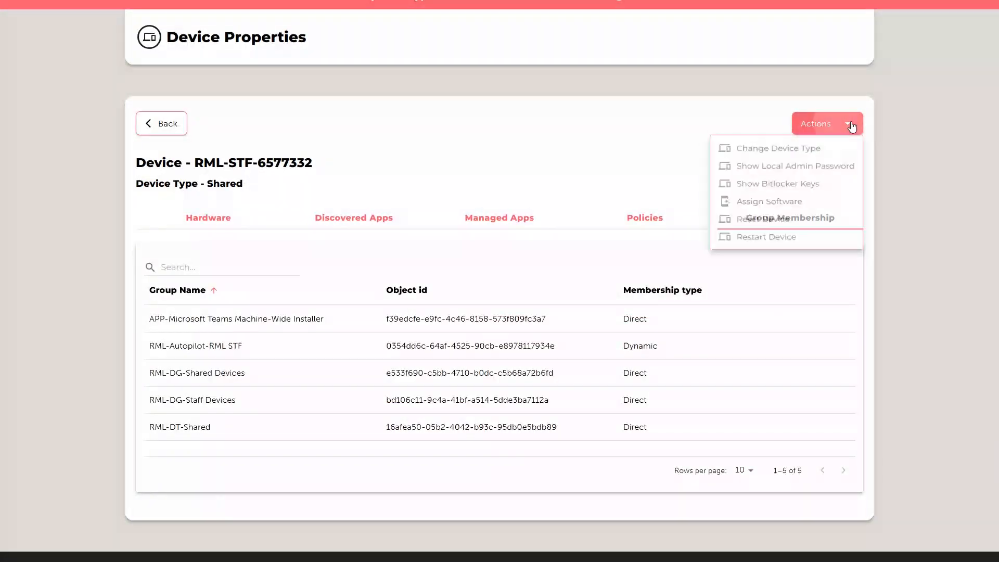
click(815, 209)
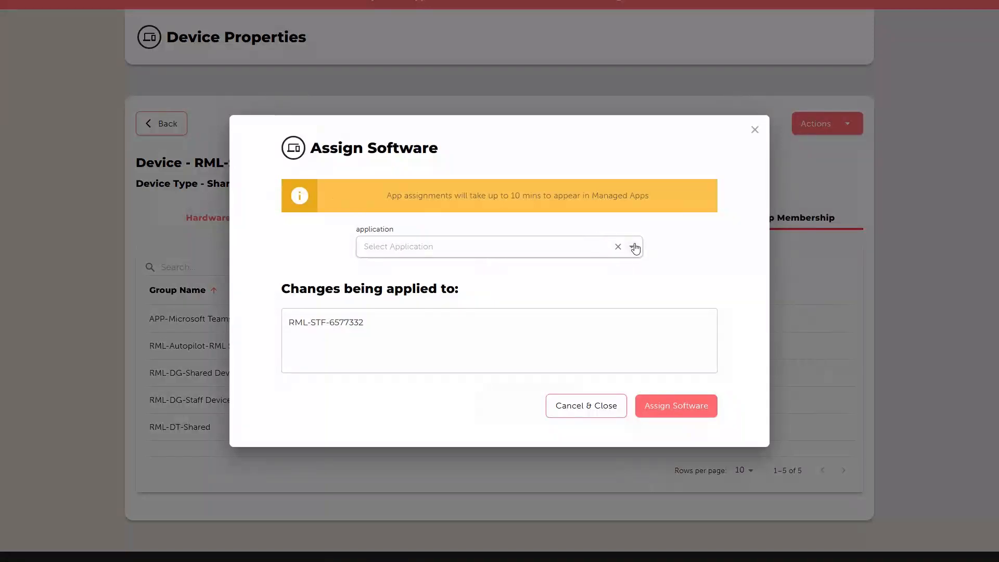
click(636, 248)
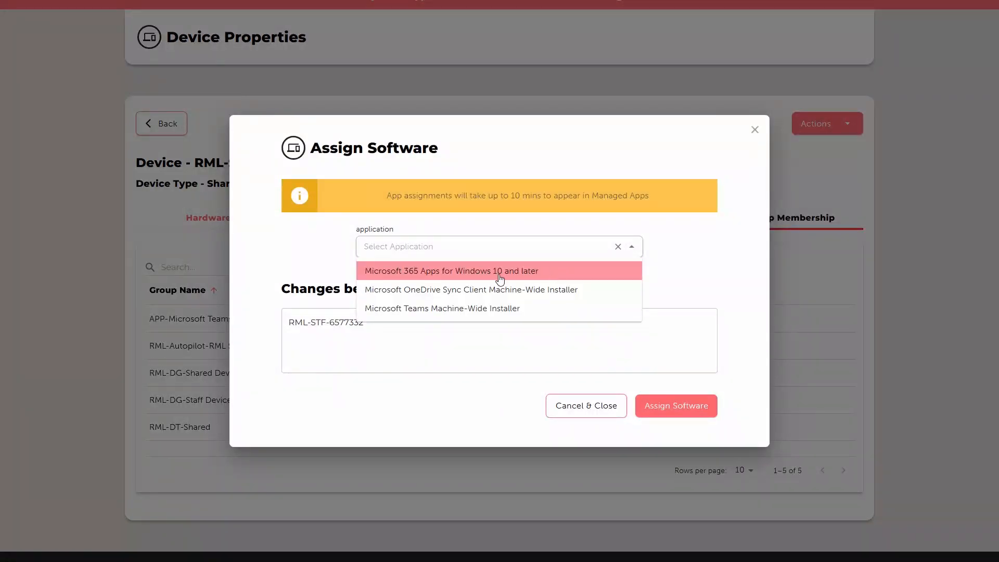
click(492, 309)
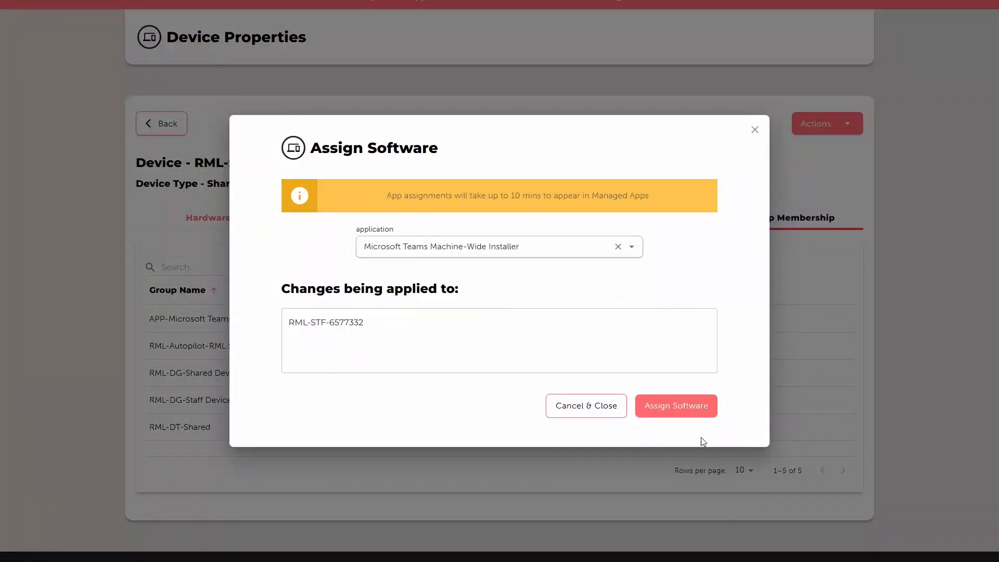
click(686, 411)
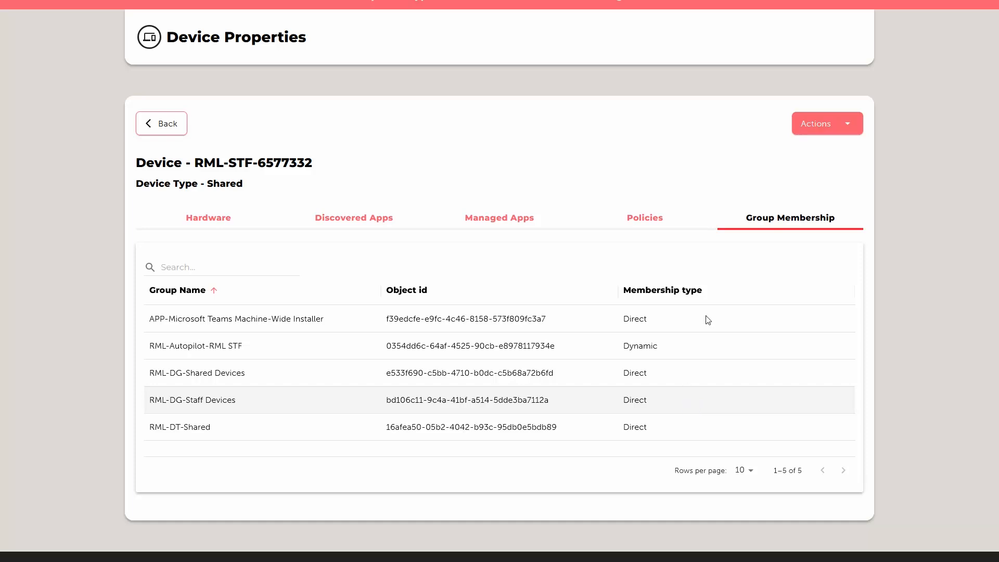
- Show the device's local admin password and close its dialog
click(855, 125)
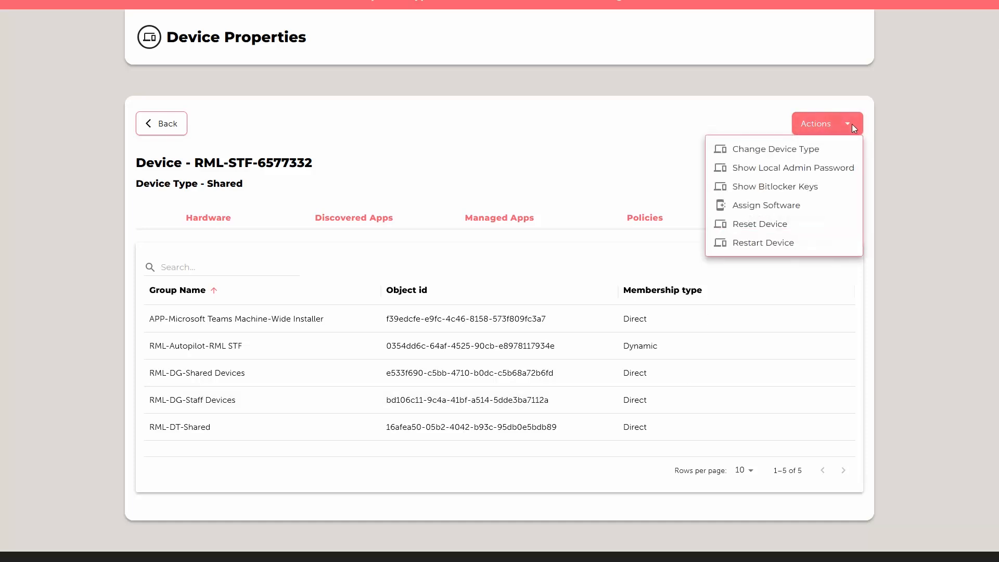
click(831, 169)
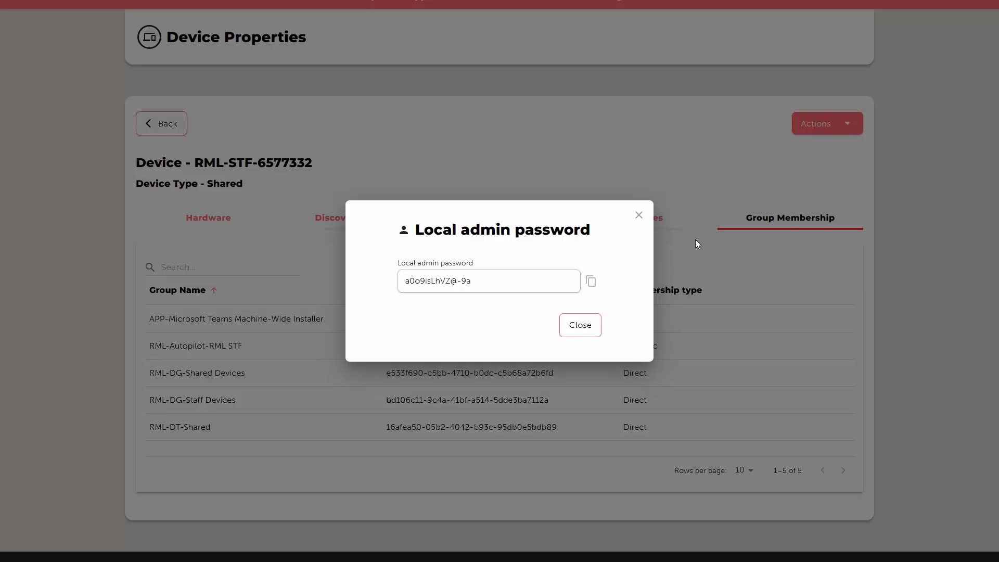
click(575, 328)
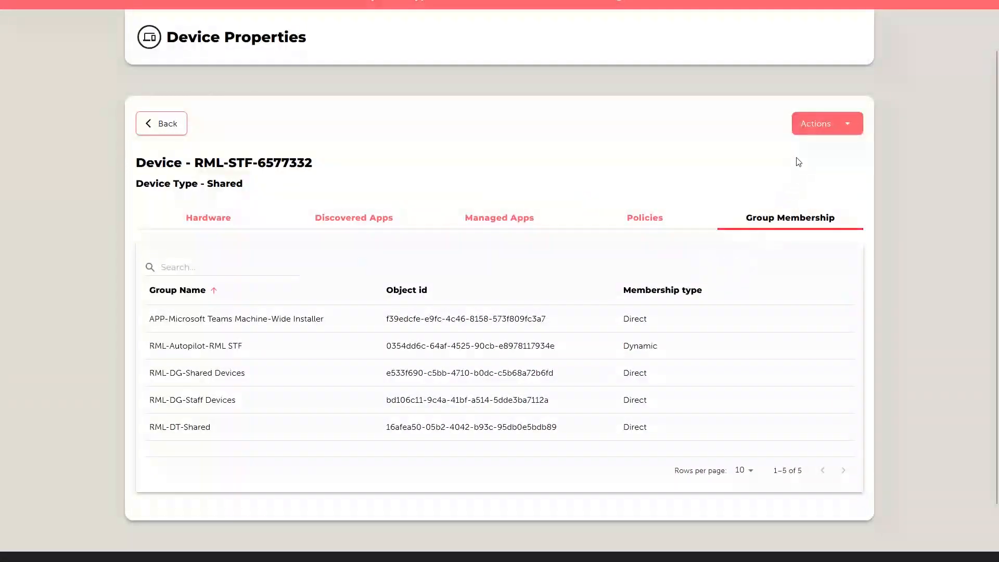
- Show the device's BitLocker recovery key by selecting its BitLocker ID, and close the recovery keys dialog
click(839, 124)
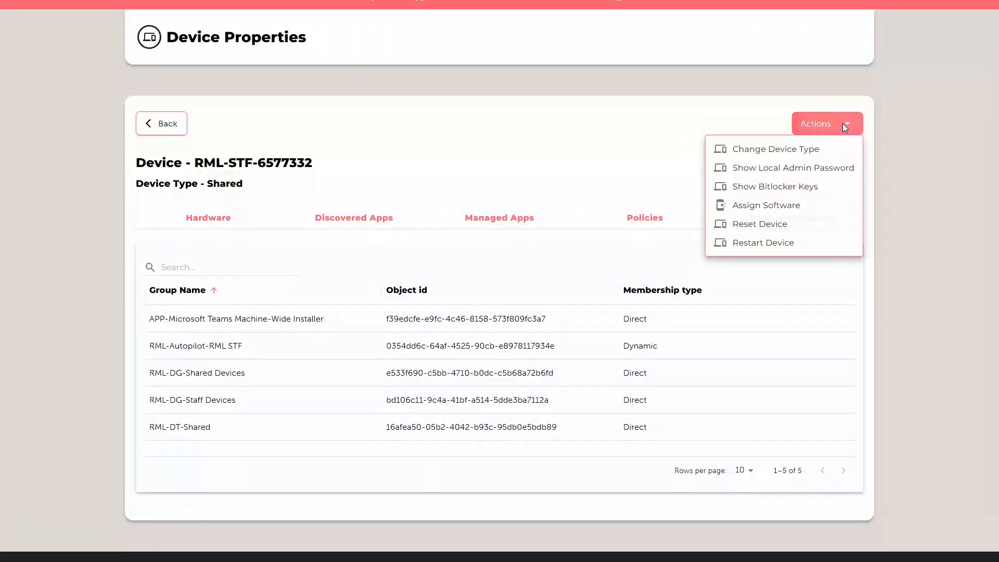
click(822, 188)
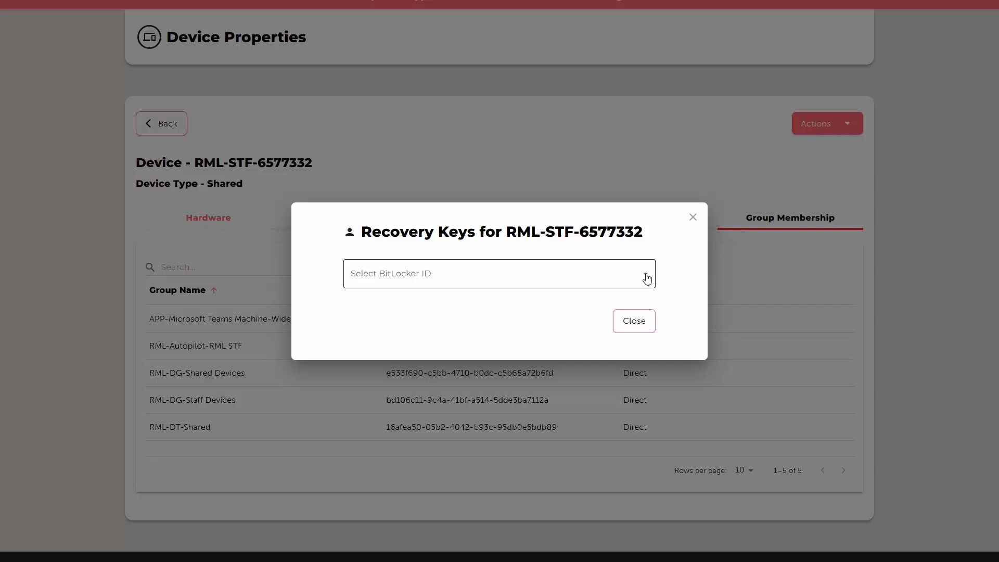
click(649, 276)
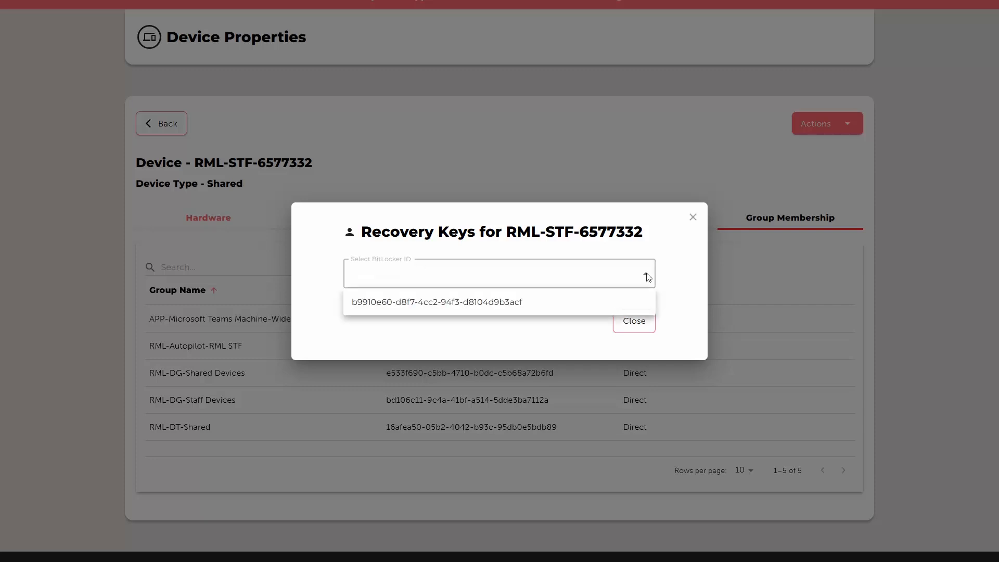
click(536, 308)
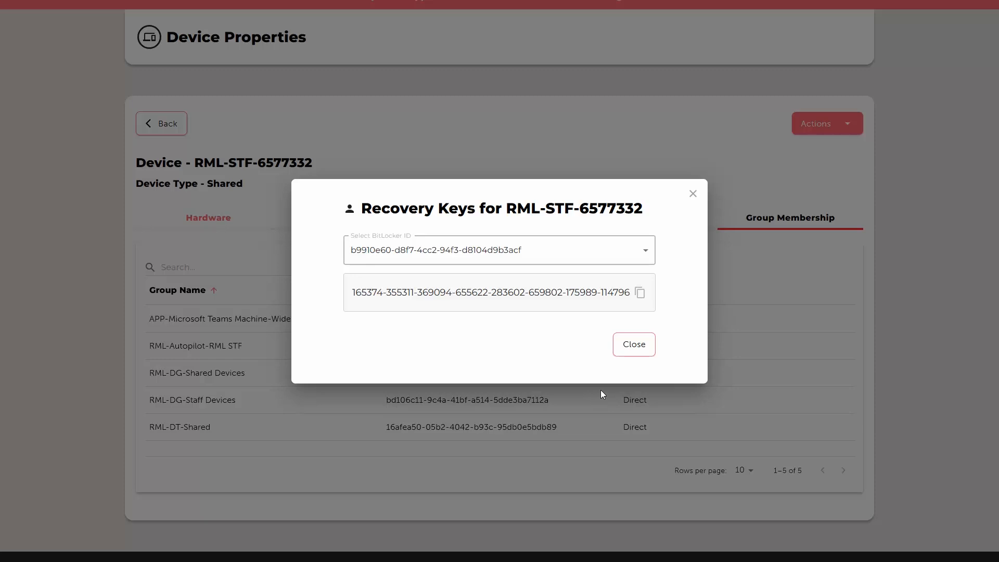
click(627, 345)
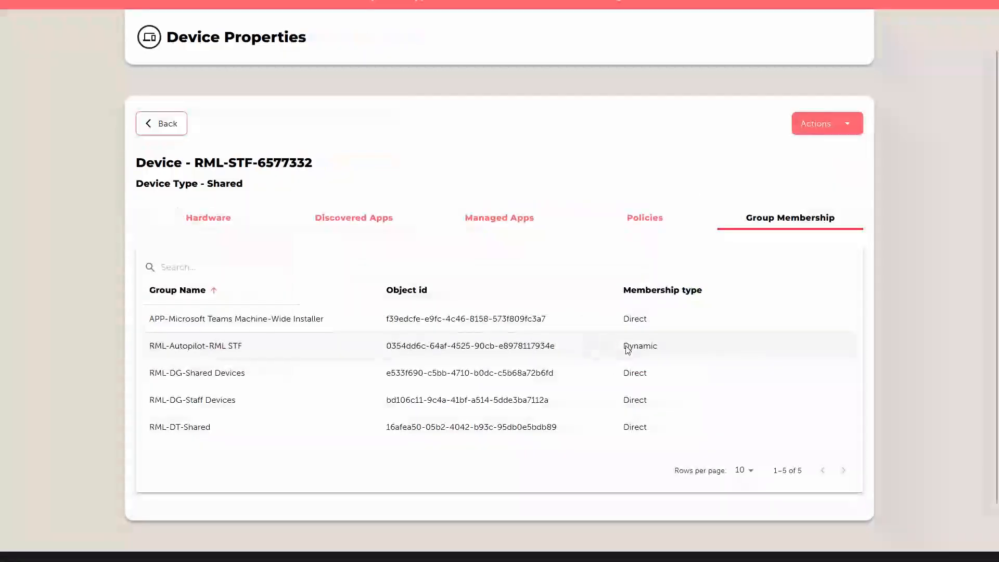